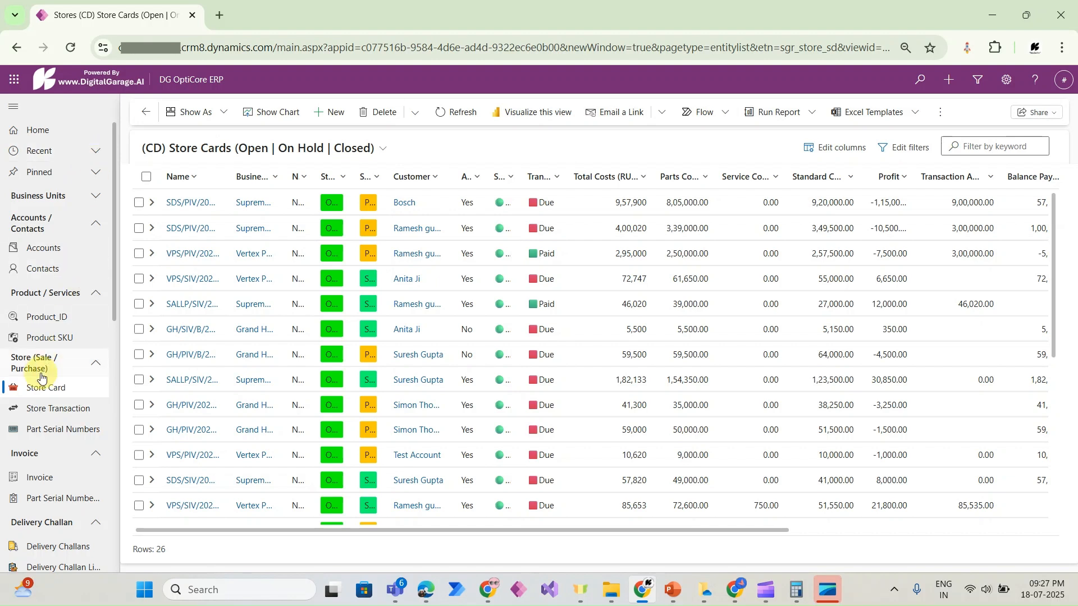
Create a new store card, keeping its type as New, and assign it to the Grand Hangers business unit.
key("XF86AudioLowerVolume")
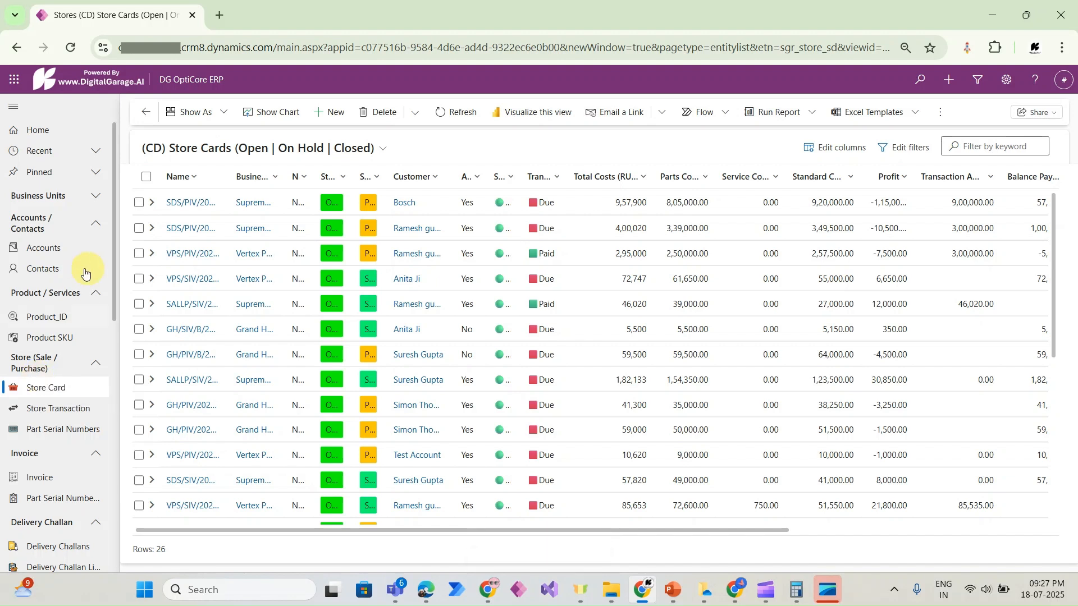
left_click(324, 115)
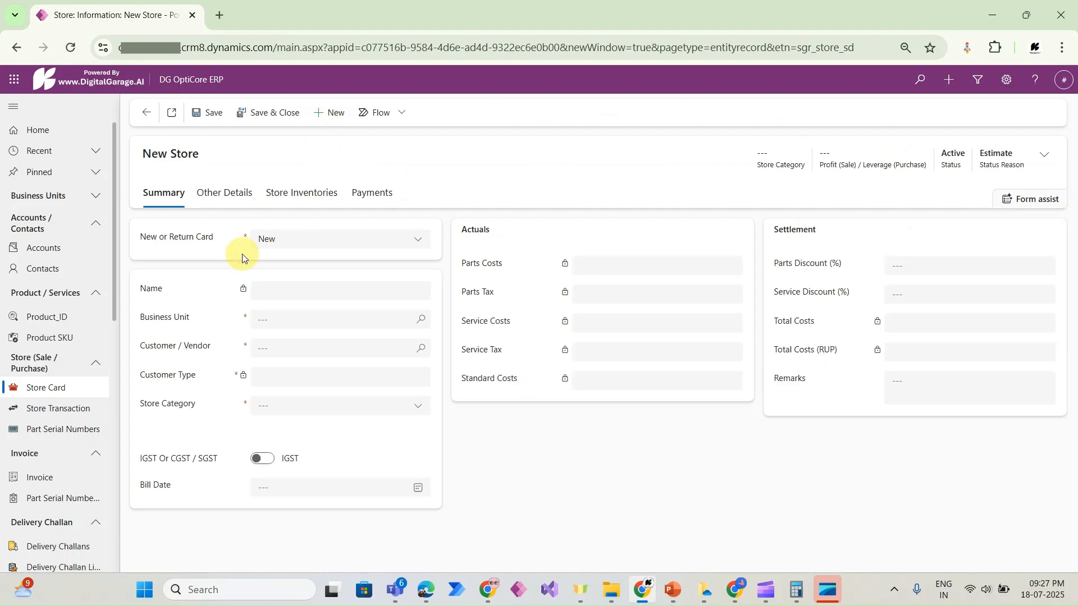
left_click(284, 247)
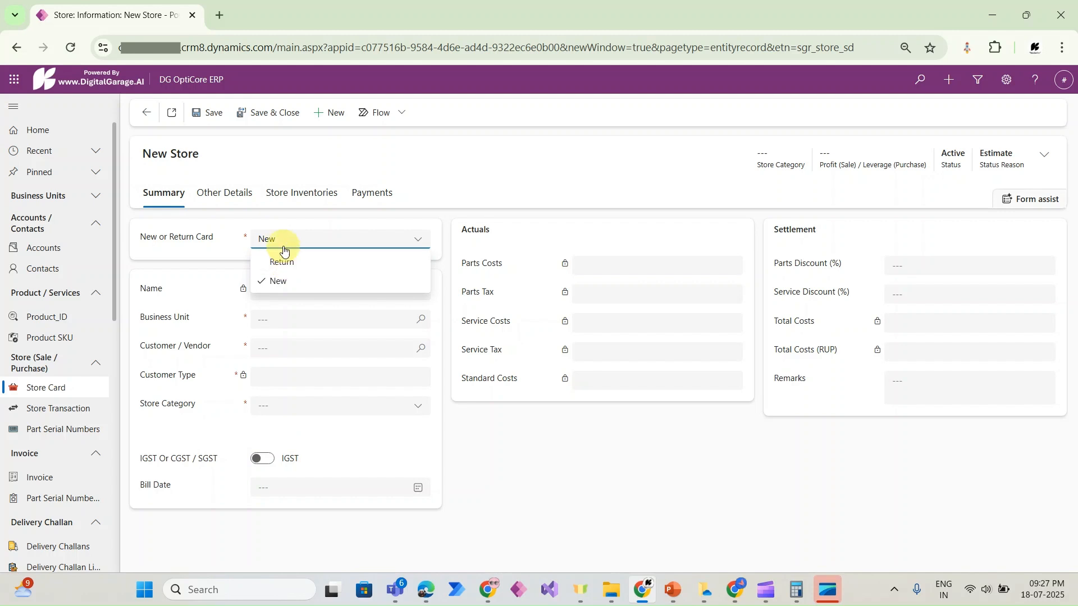
left_click(284, 247)
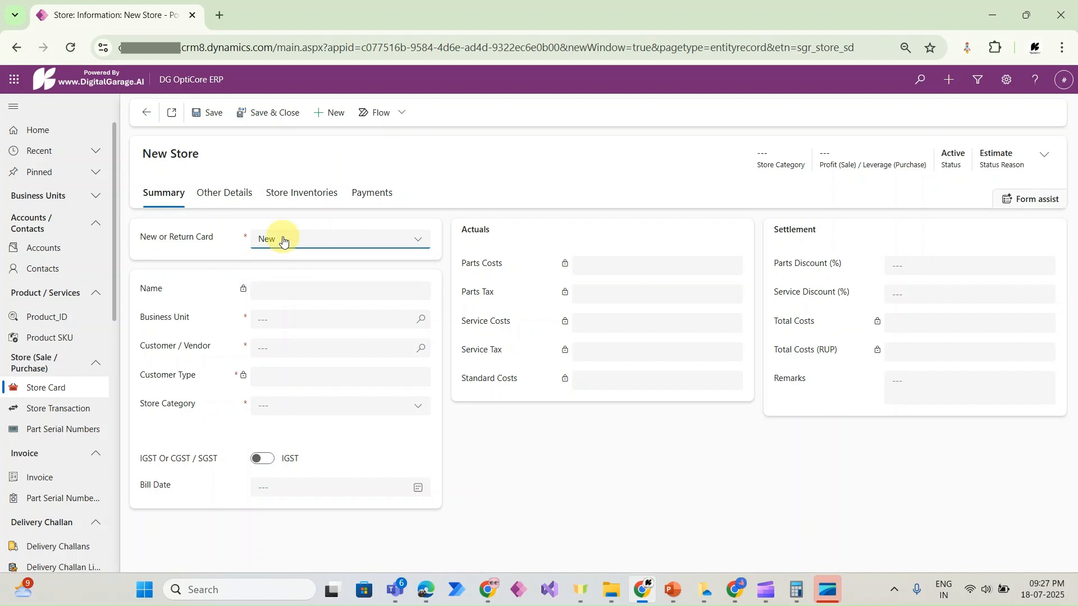
left_click(419, 320)
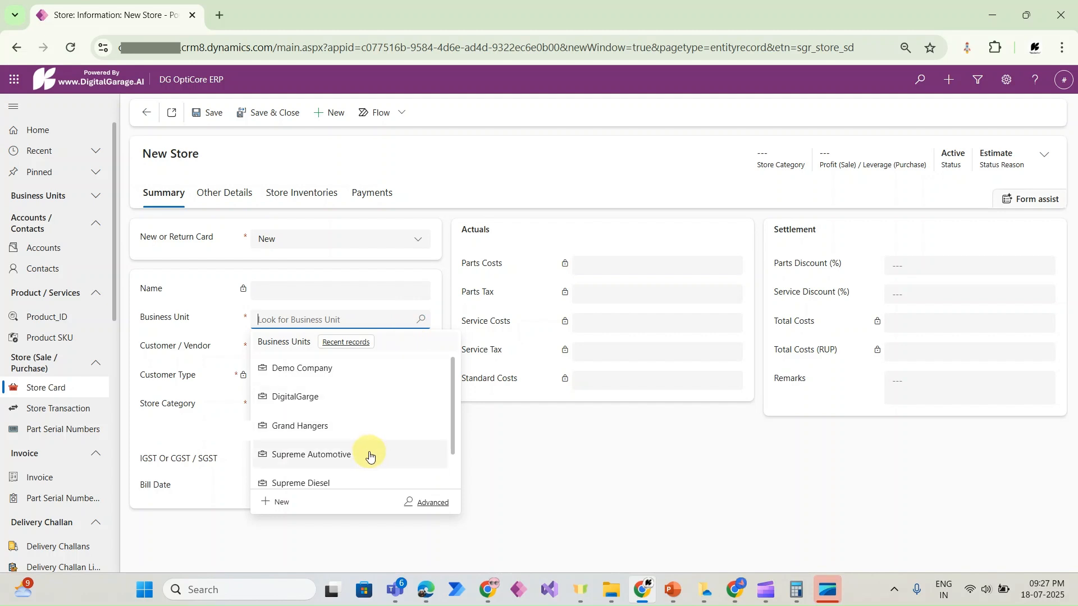
left_click(362, 429)
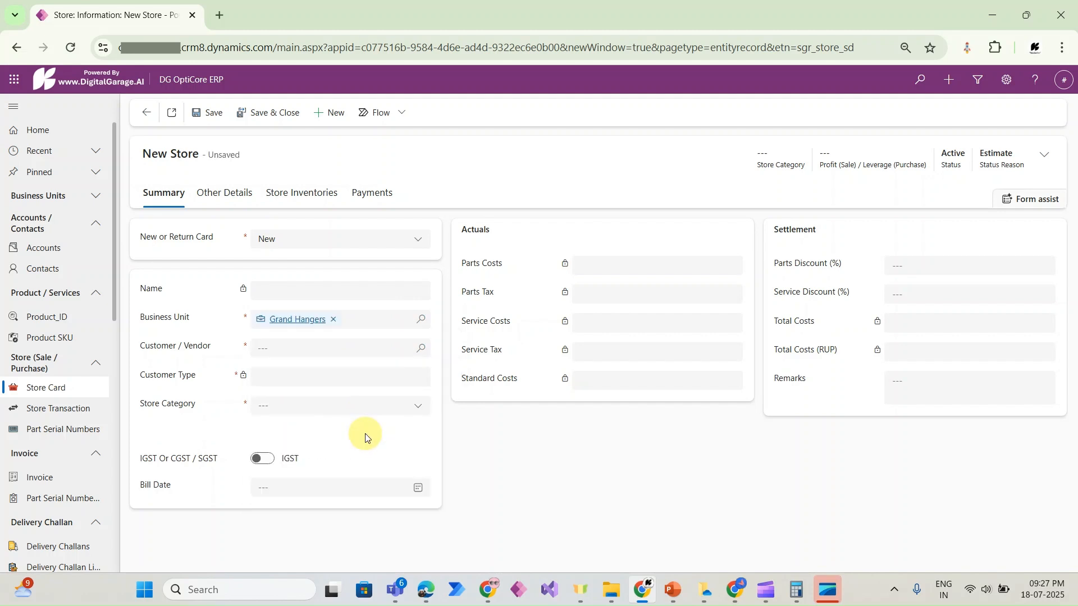
Choose the first listed contact as the store card's customer.
left_click(417, 353)
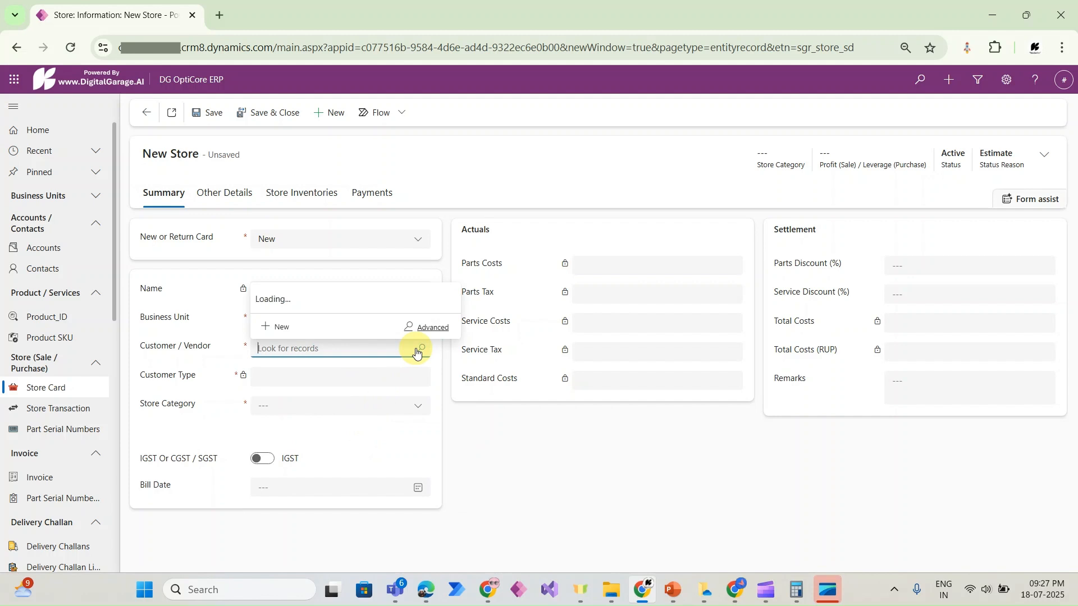
left_click(327, 166)
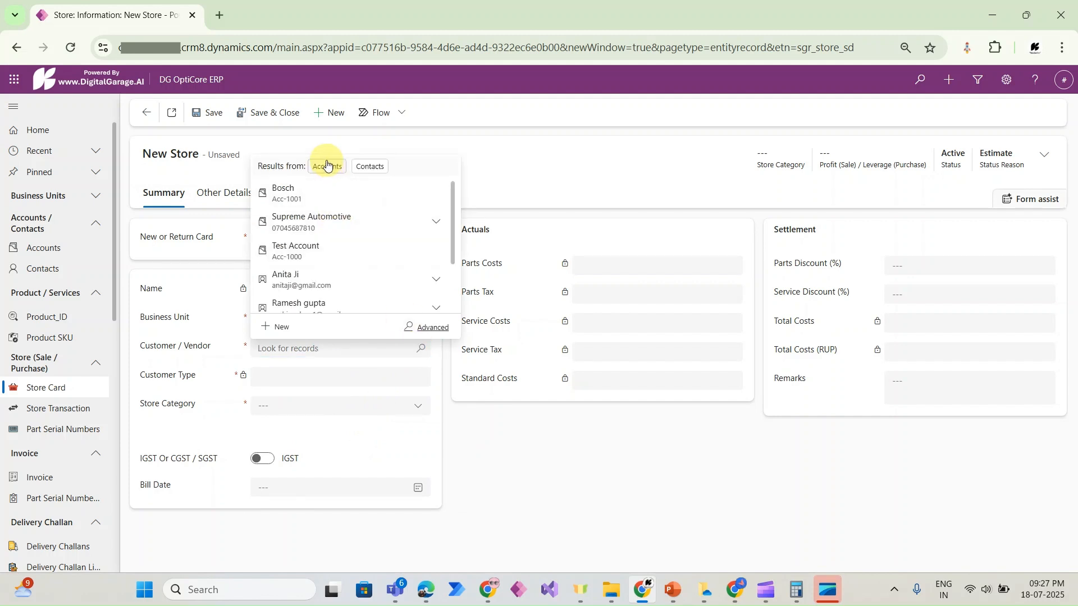
left_click(272, 213)
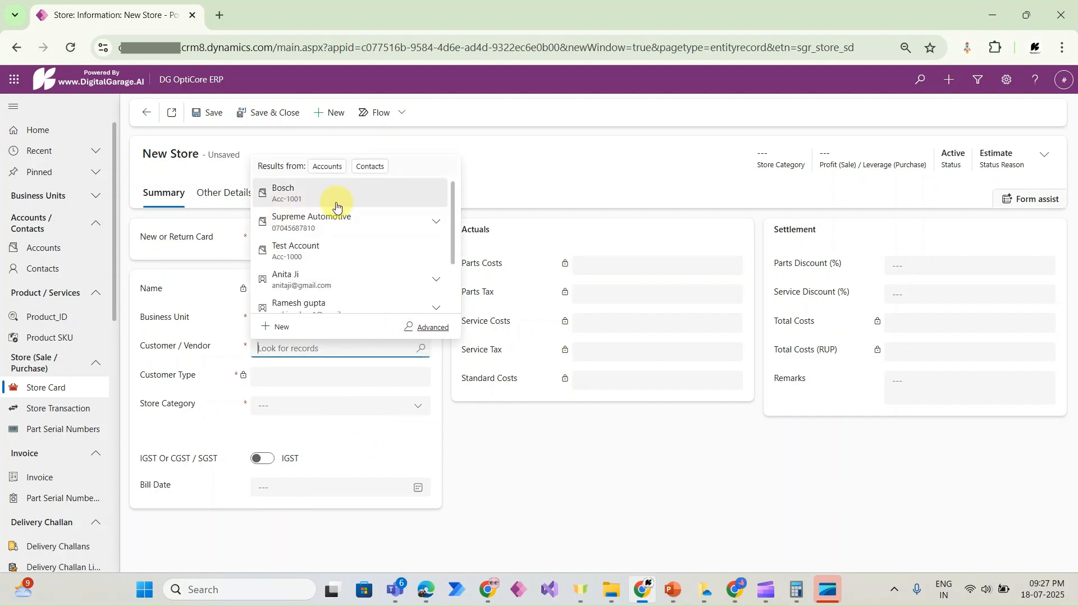
left_click(369, 165)
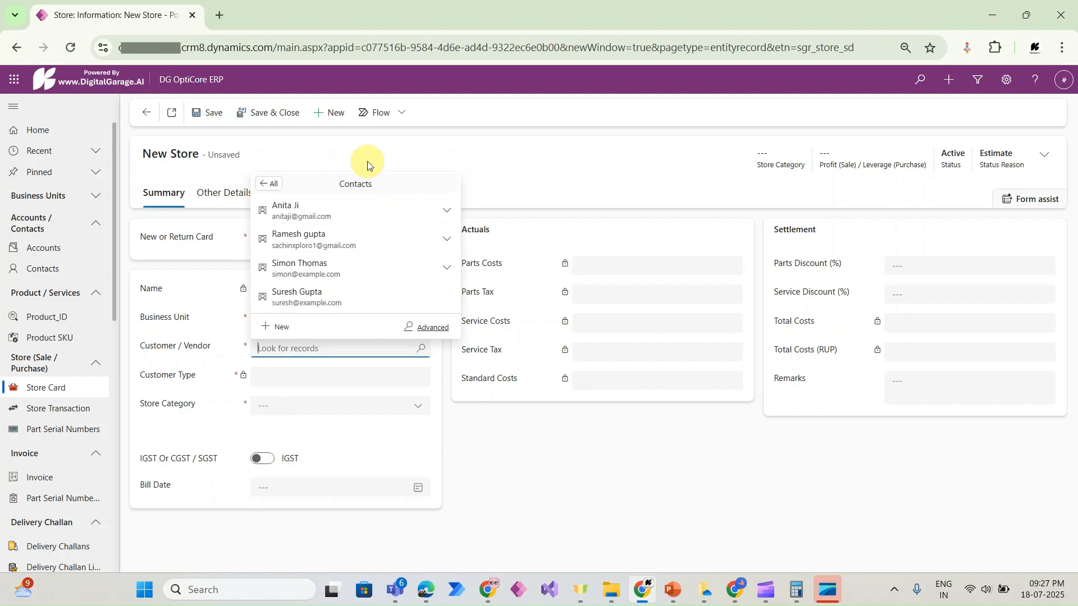
left_click(275, 185)
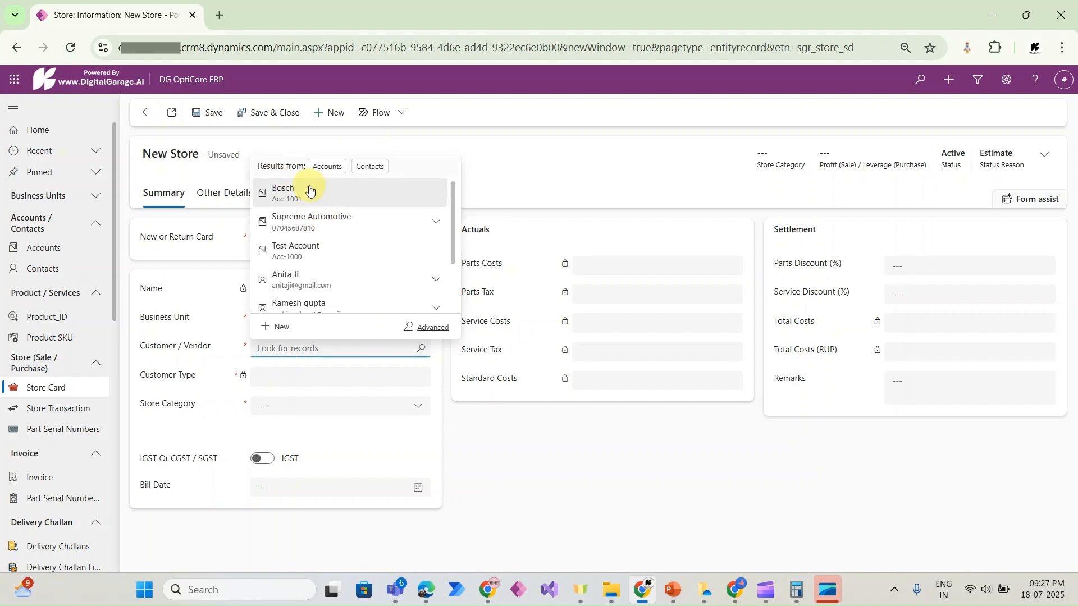
left_click(319, 286)
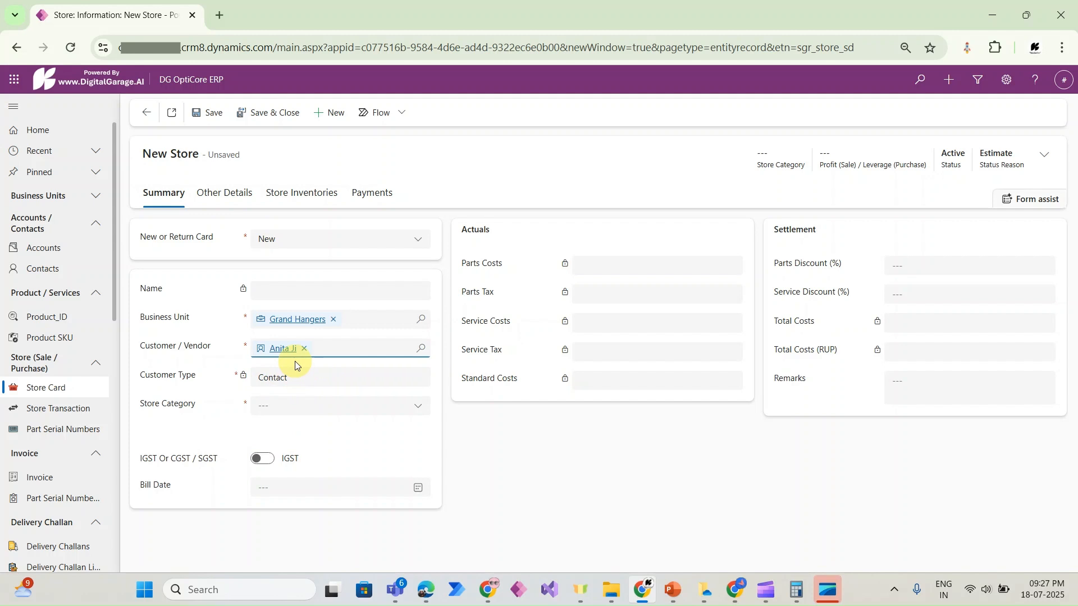
Set the Store Category to Sale and save the store card.
left_click(303, 405)
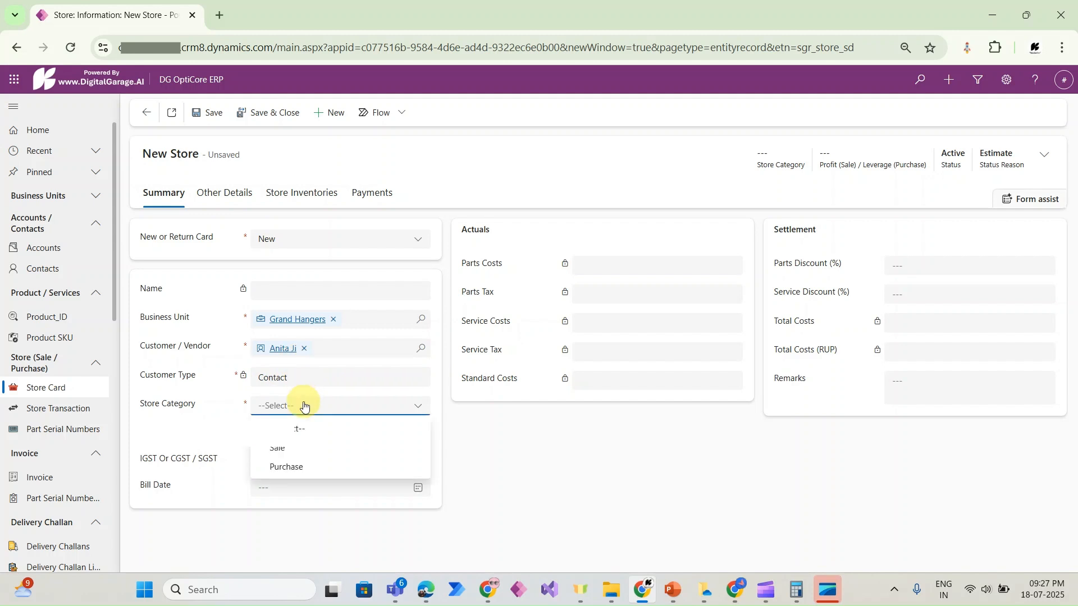
left_click(303, 449)
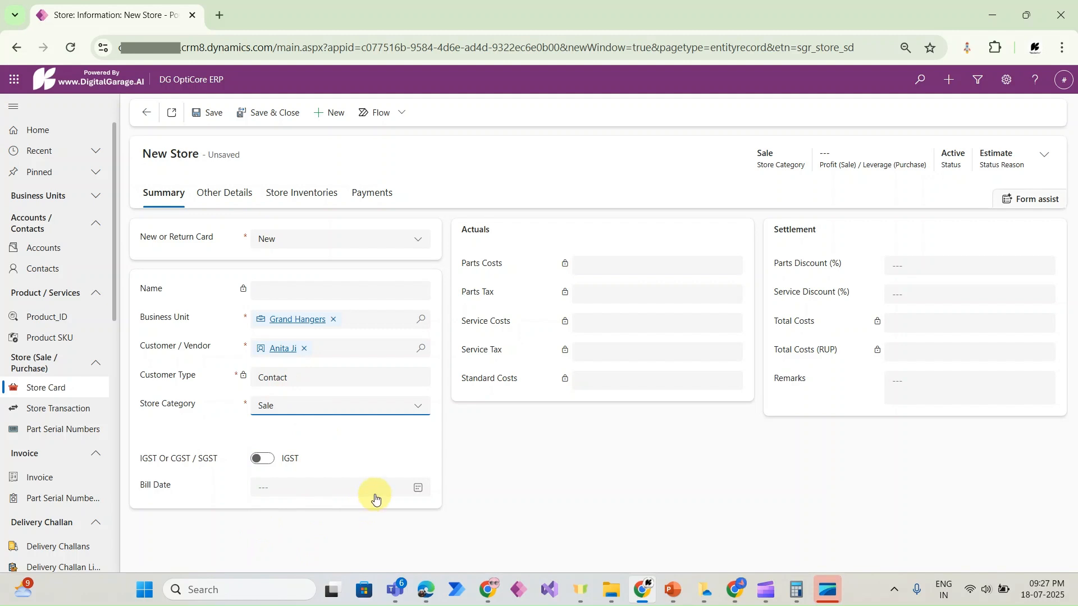
left_click(223, 114)
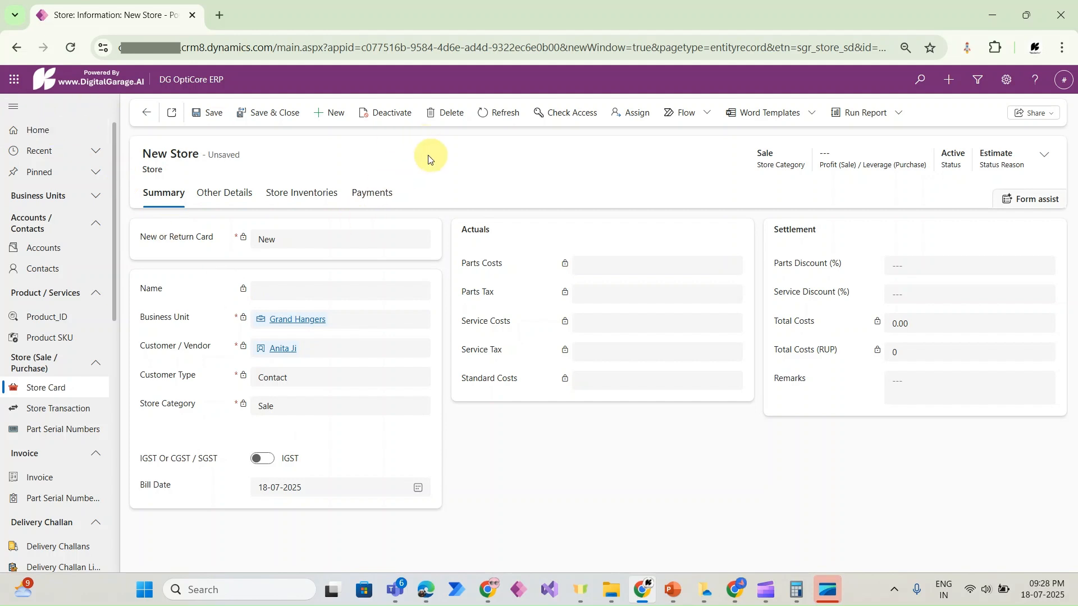
Refresh the saved store card until its name is generated, dismissing any dialog that interrupts.
left_click(490, 125)
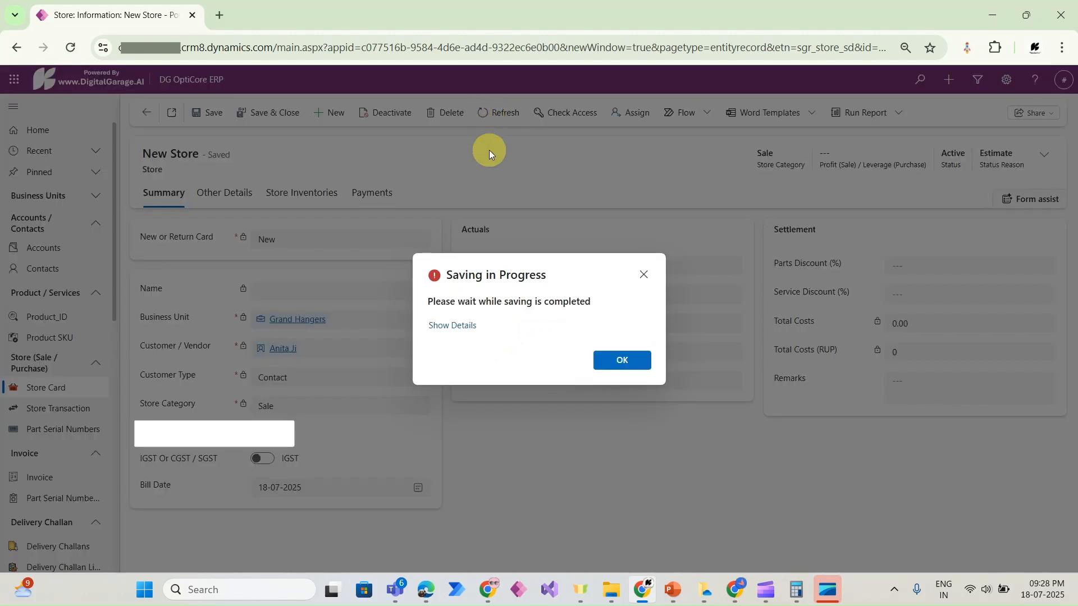
left_click(643, 275)
left_click(516, 122)
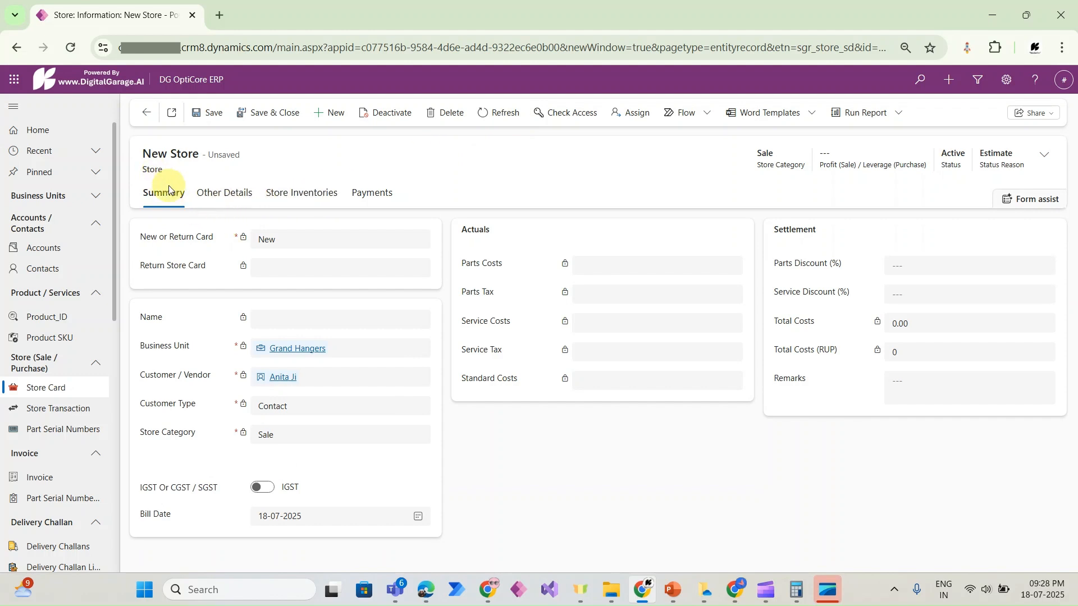
left_click(500, 119)
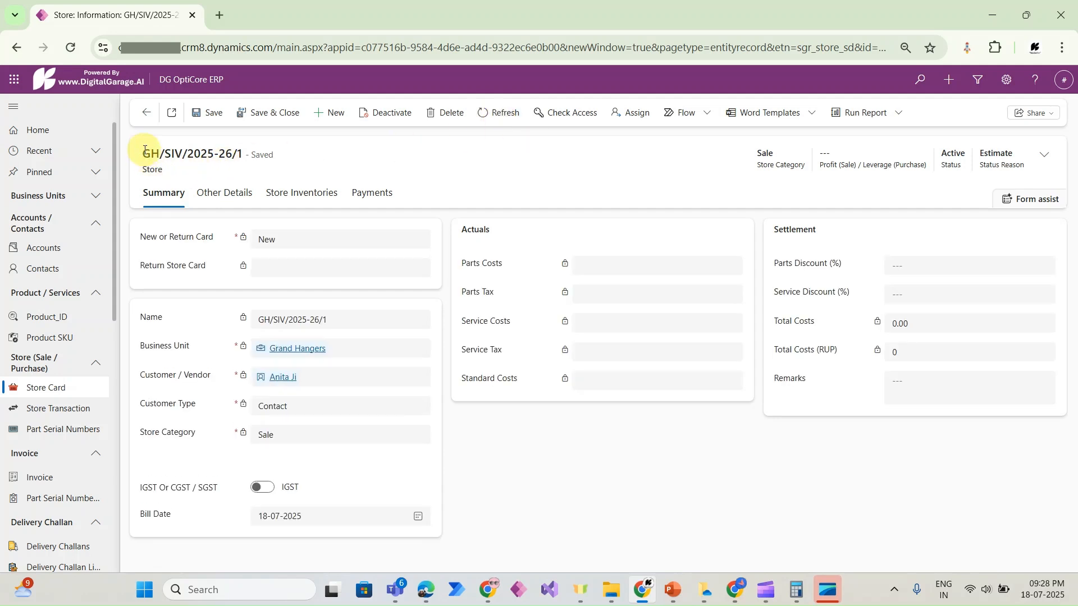
Examine the parts of the store card's generated name and review its Other Details section.
left_click_drag(142, 152, 241, 150)
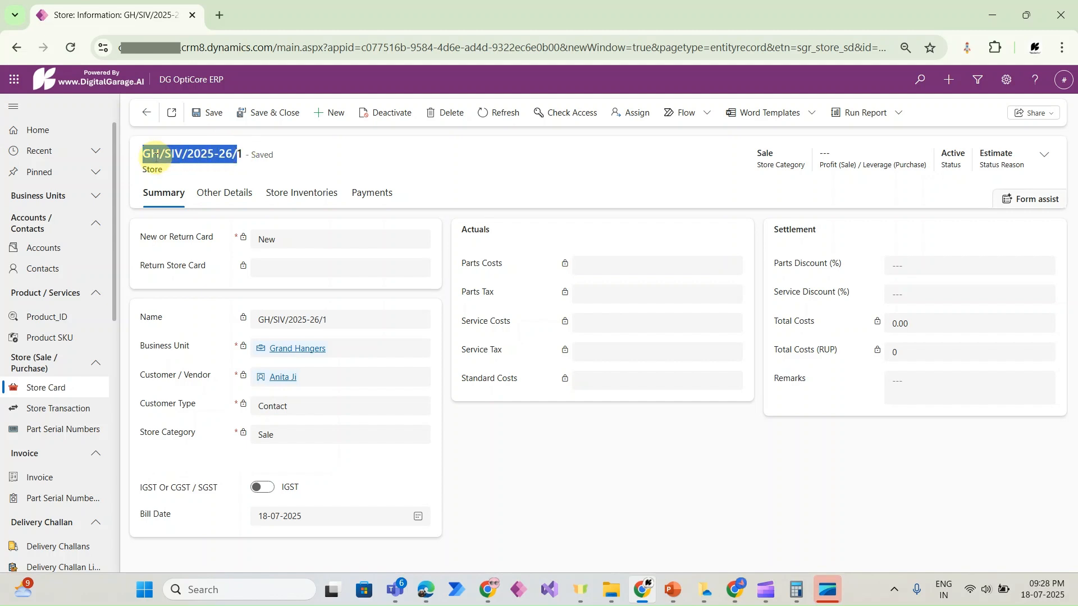
left_click(157, 154)
left_click_drag(164, 152, 240, 152)
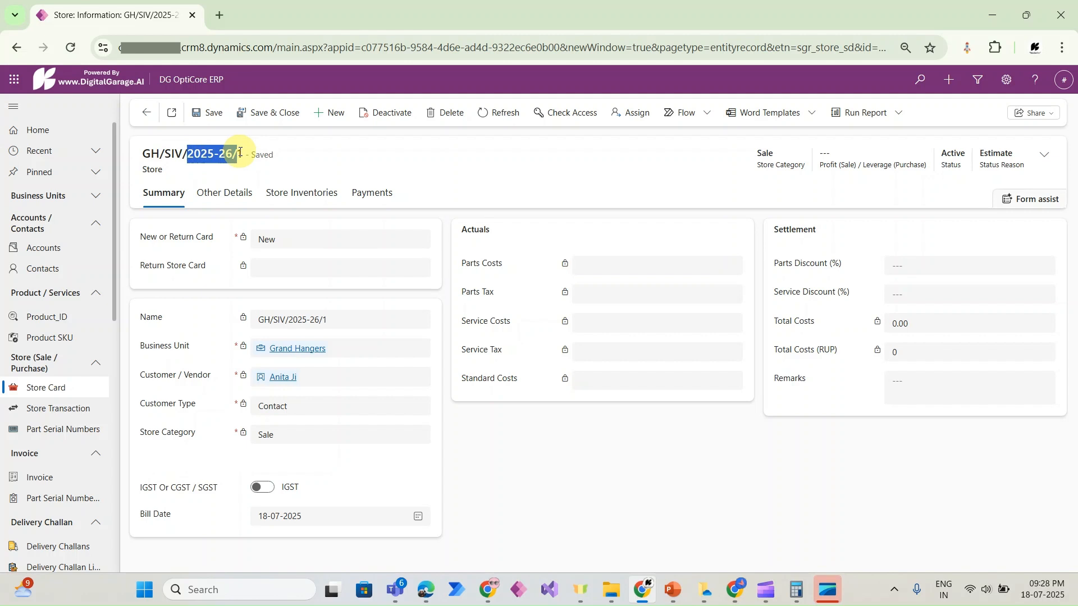
left_click(241, 151)
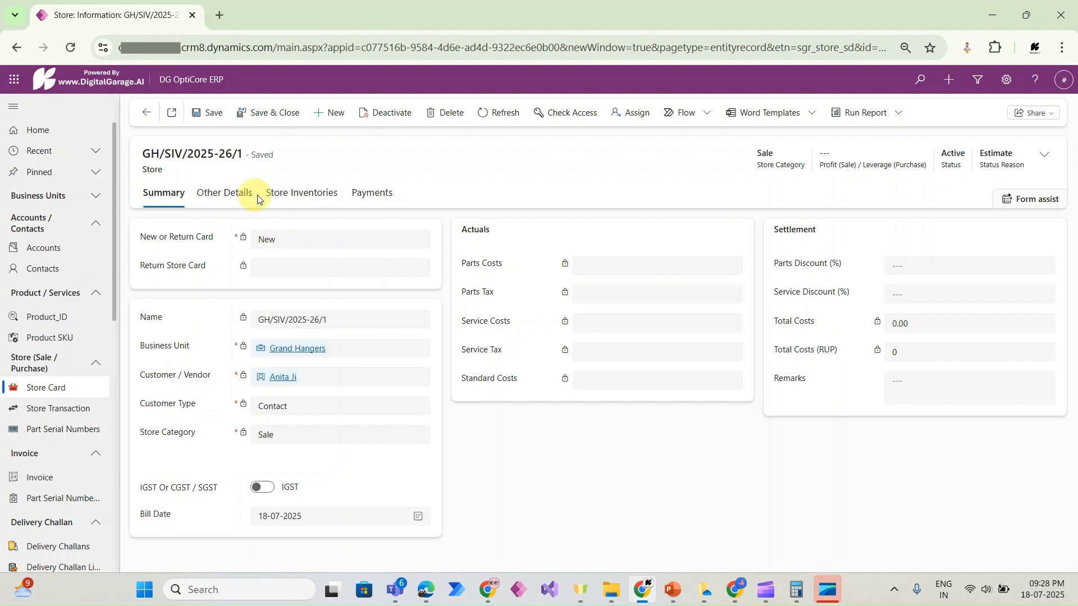
left_click_drag(236, 154, 248, 154)
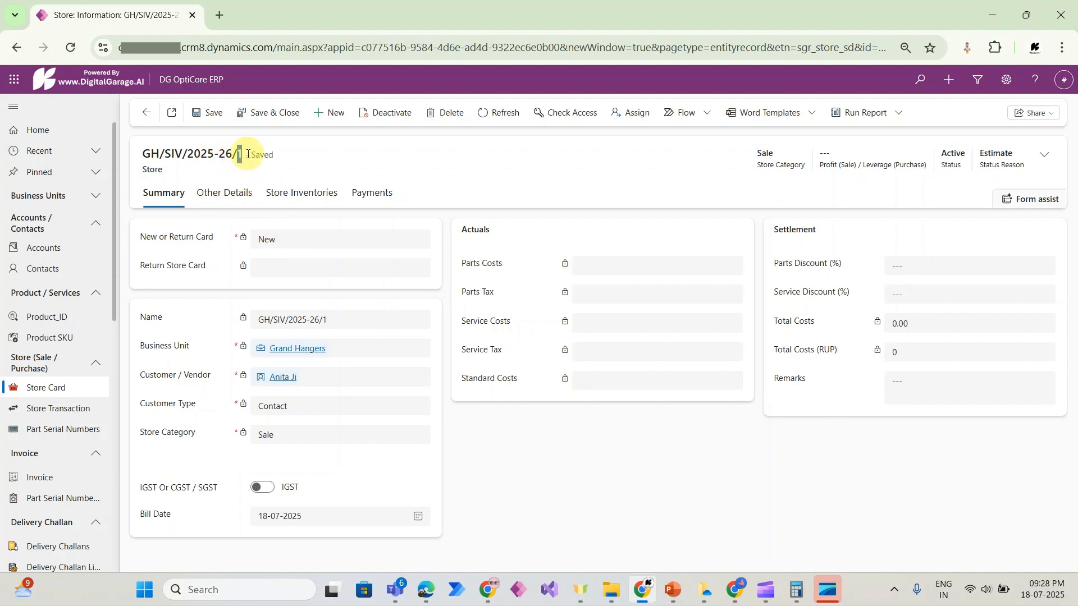
left_click(366, 197)
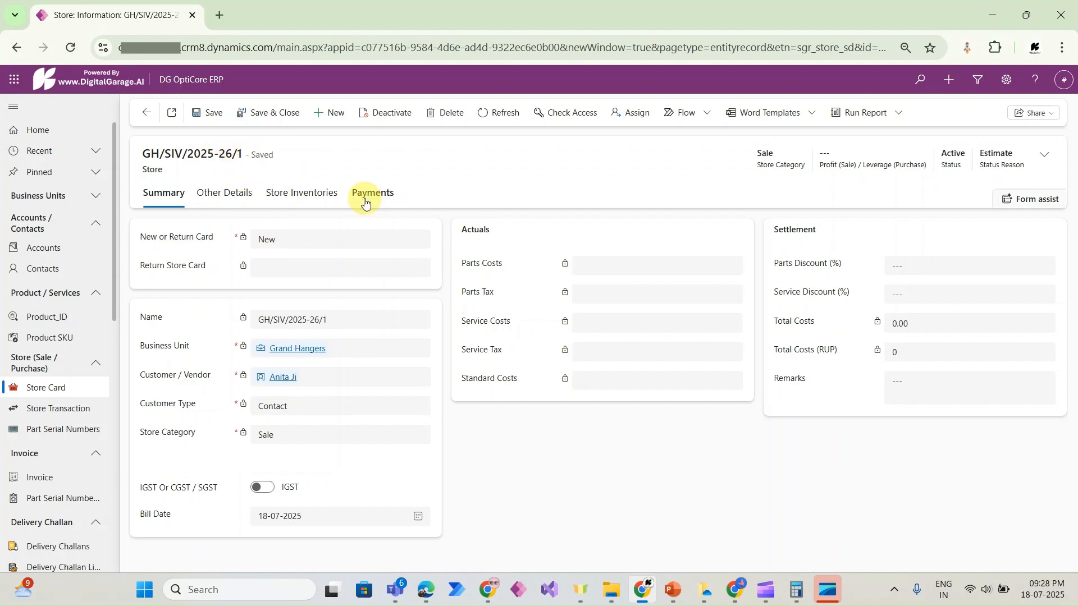
left_click(290, 199)
left_click(221, 195)
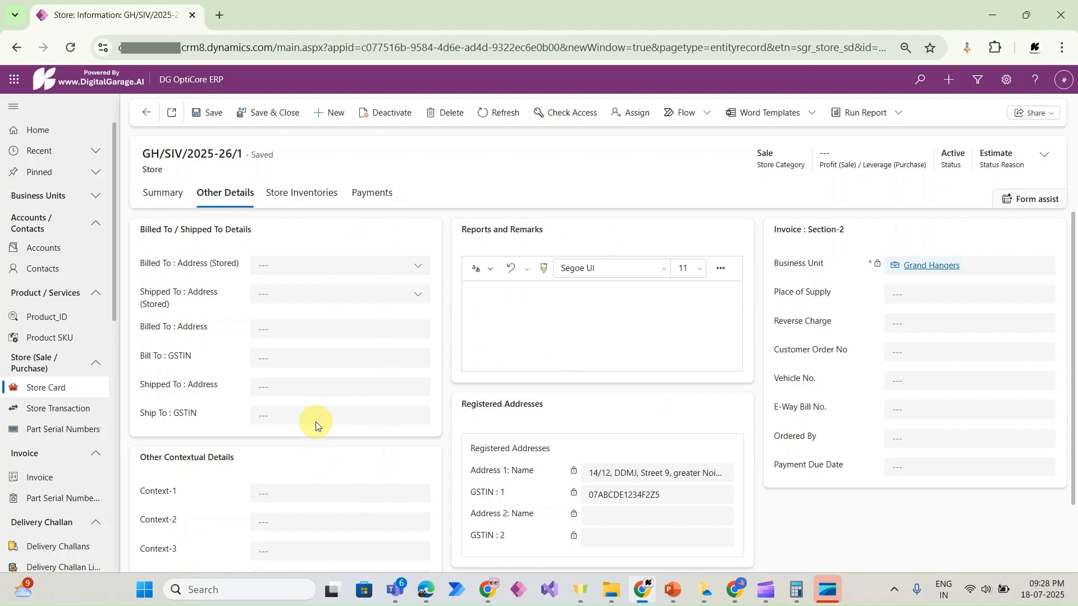
Start a new store transaction in the card's Store Inventories with Basic Black Hanger as the product.
left_click(292, 200)
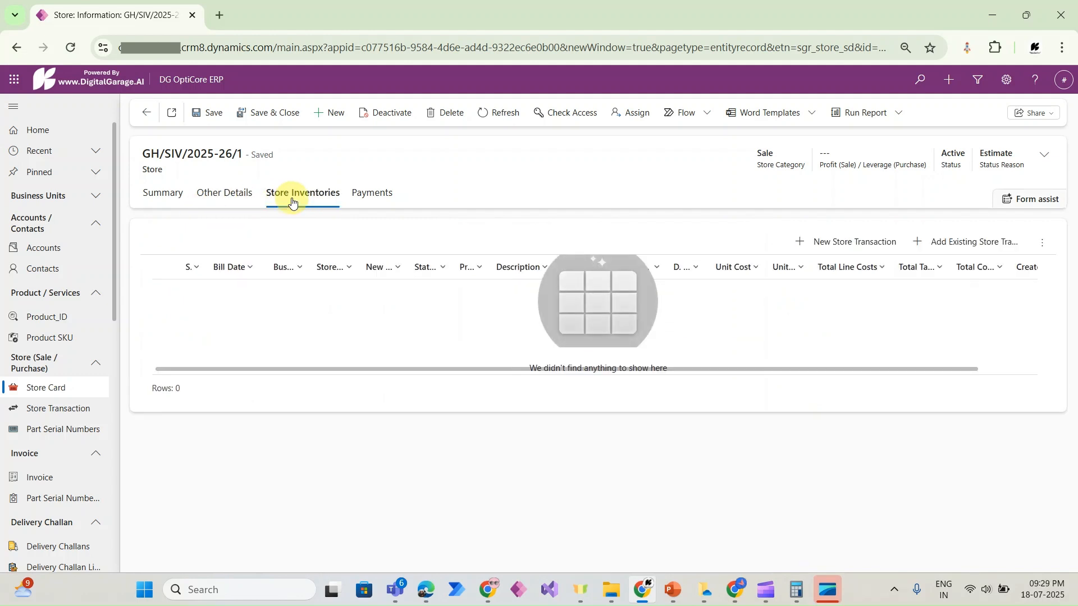
left_click(886, 244)
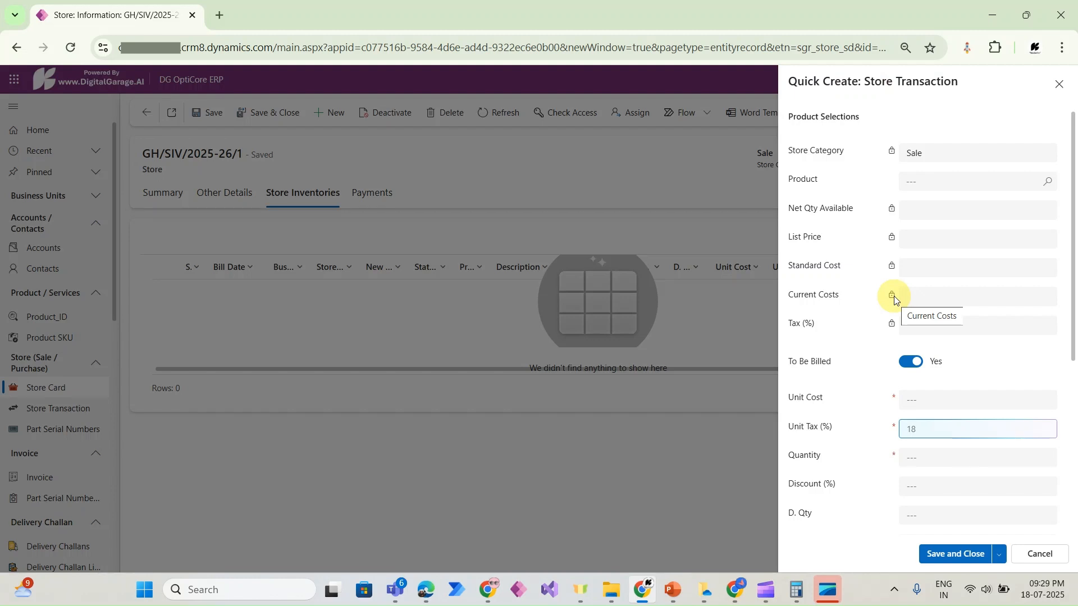
left_click(1043, 191)
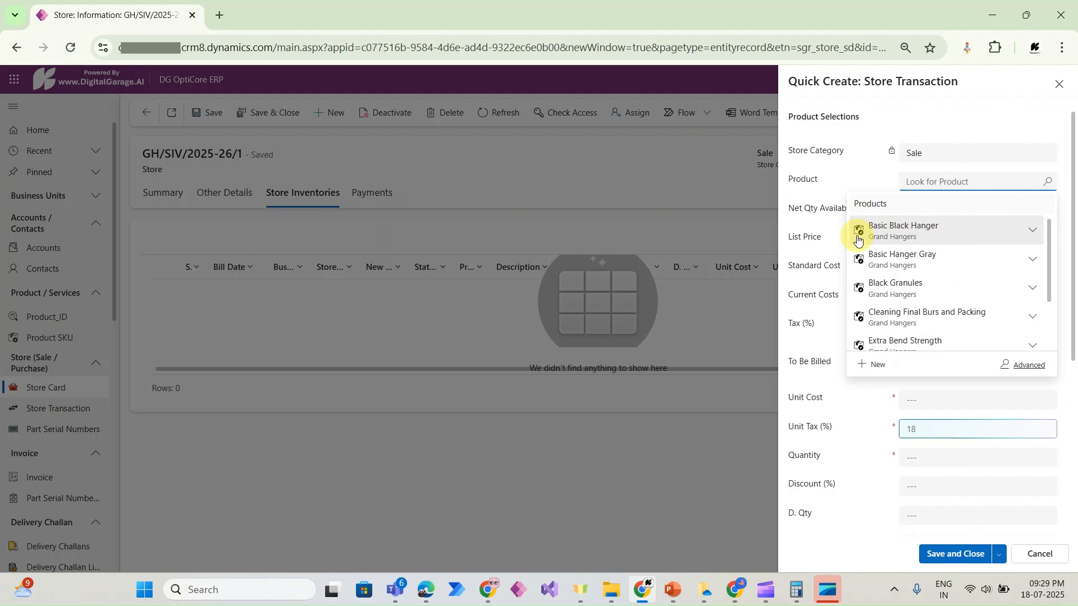
left_click(905, 227)
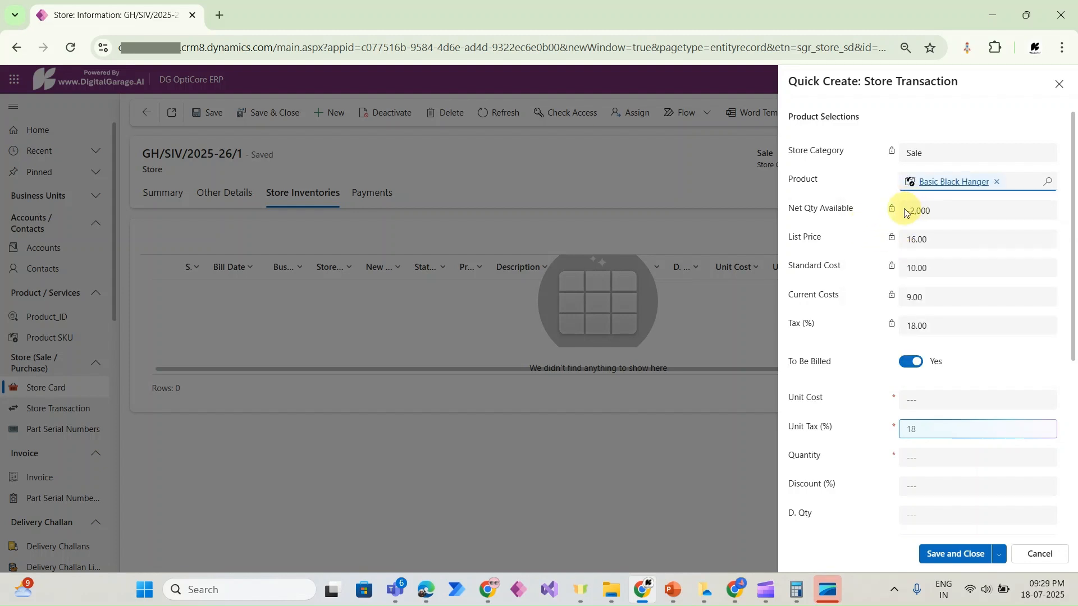
Set the store transaction's unit cost to 16, unit tax to 18% and quantity to 100.
left_click_drag(909, 210, 933, 210)
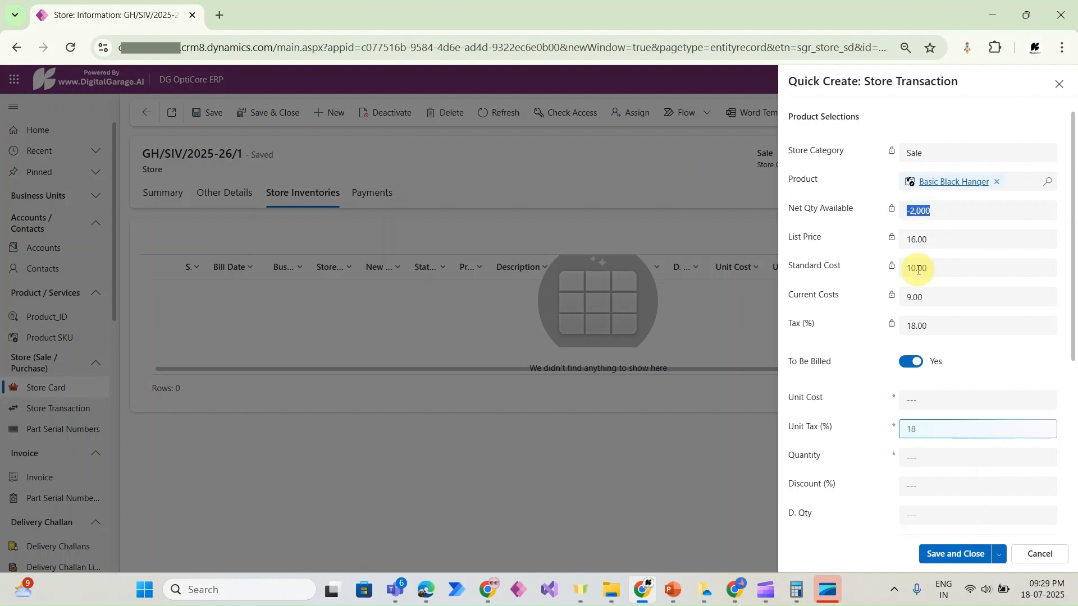
left_click(920, 399)
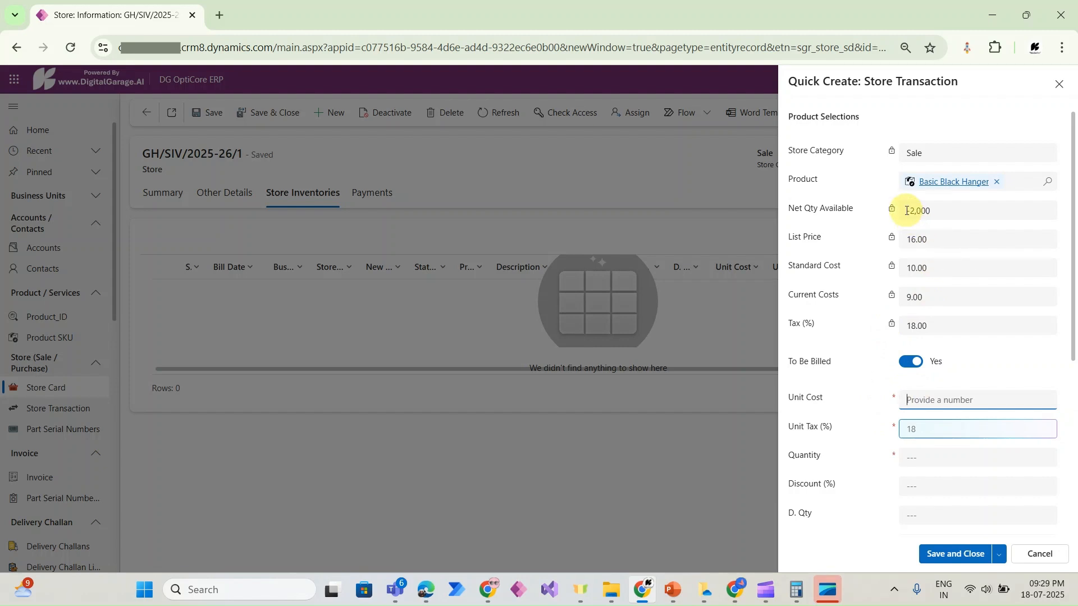
left_click_drag(907, 211, 936, 211)
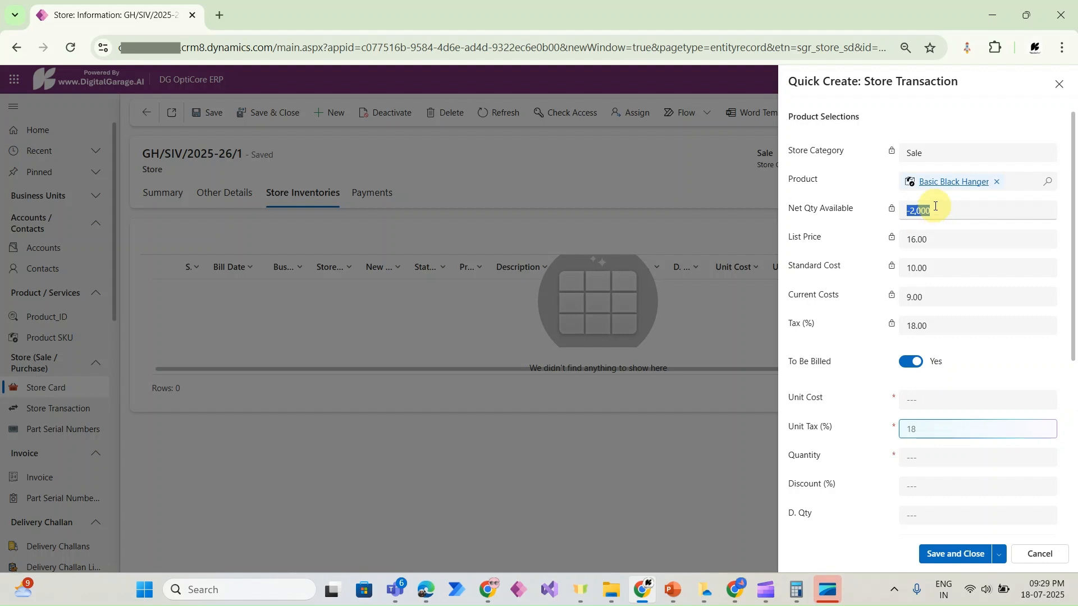
left_click(932, 400)
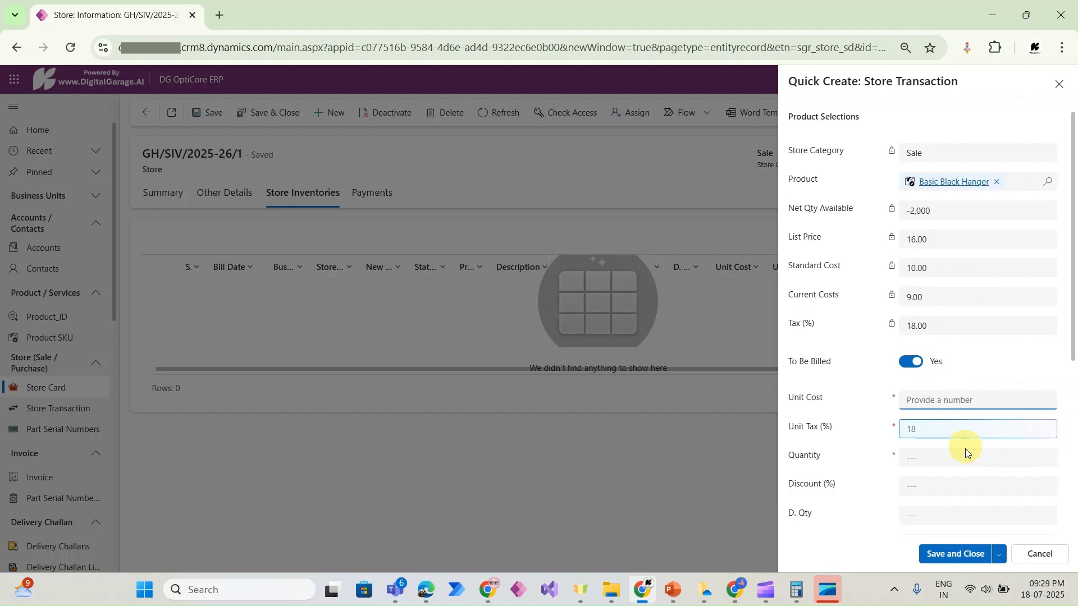
type("16")
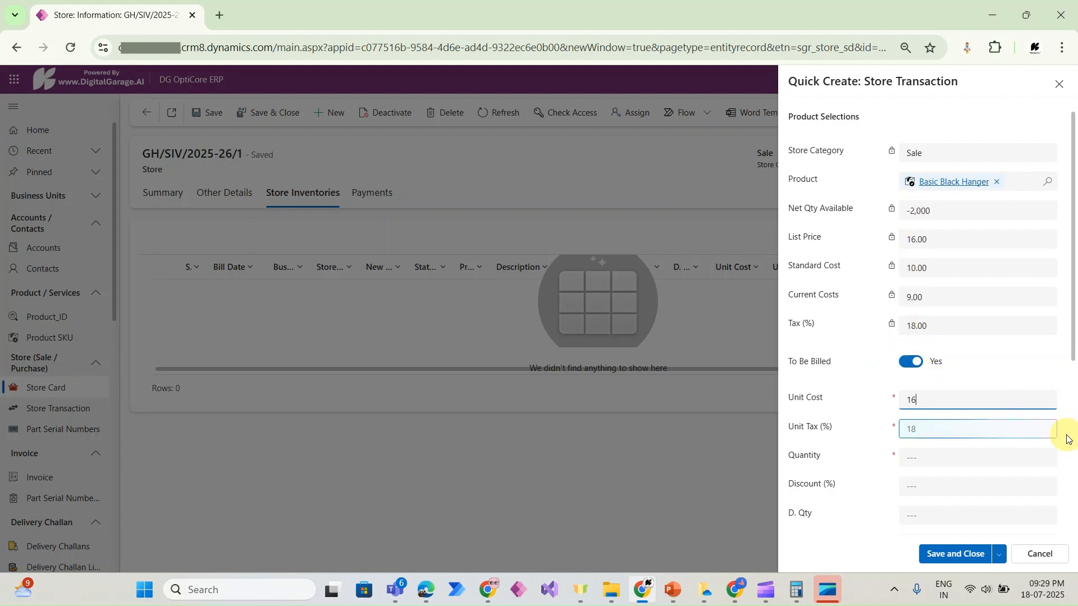
left_click(1026, 430)
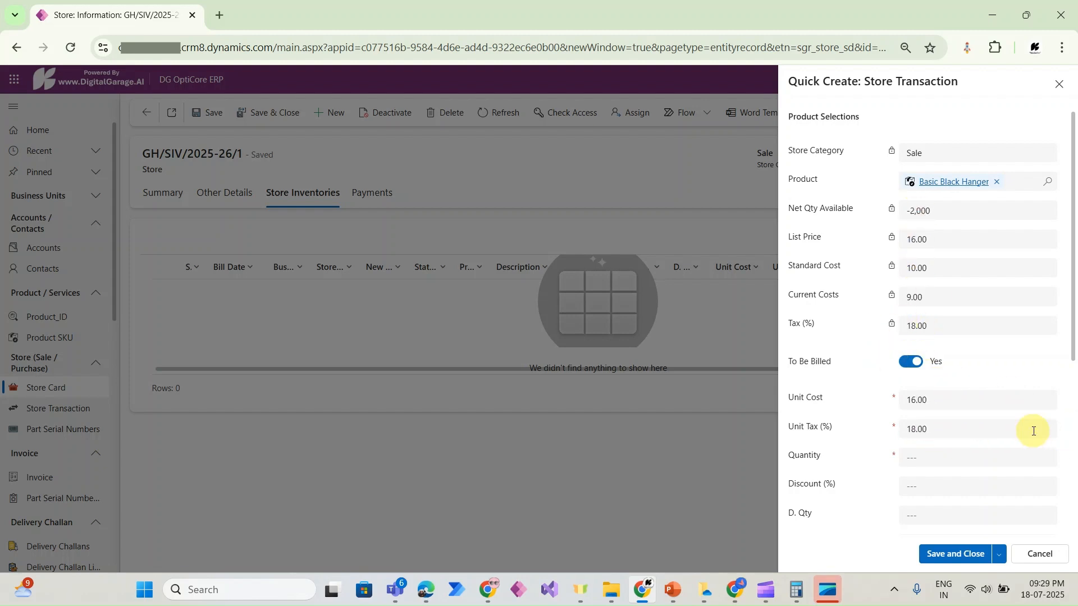
left_click(907, 456)
type("1,00")
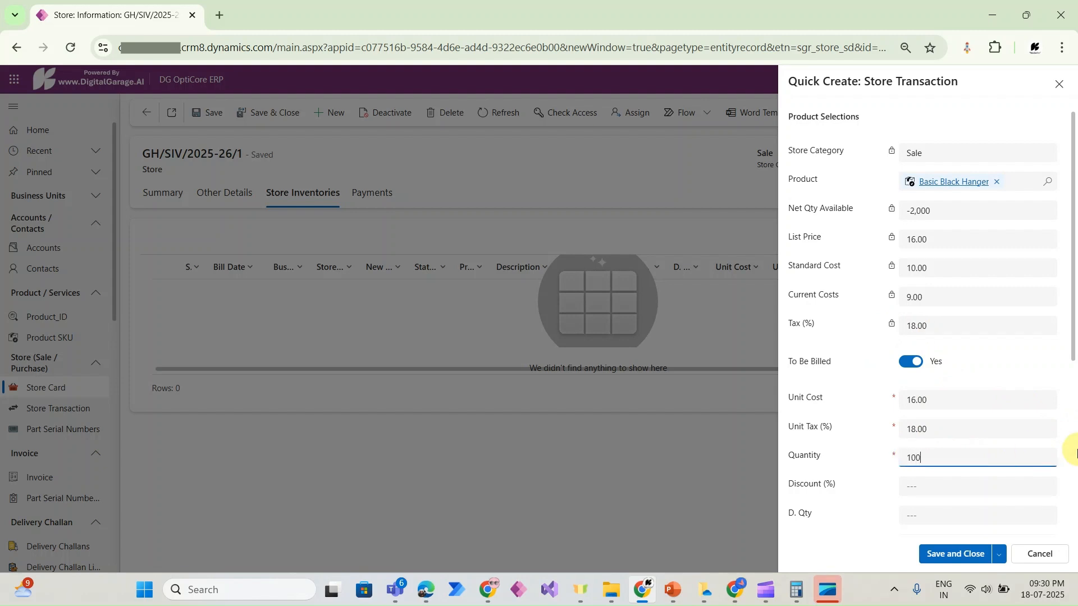
Raise the quantity to 1,000, apply a 2% discount, and save the Basic Black Hanger transaction.
type("0")
left_click(951, 491)
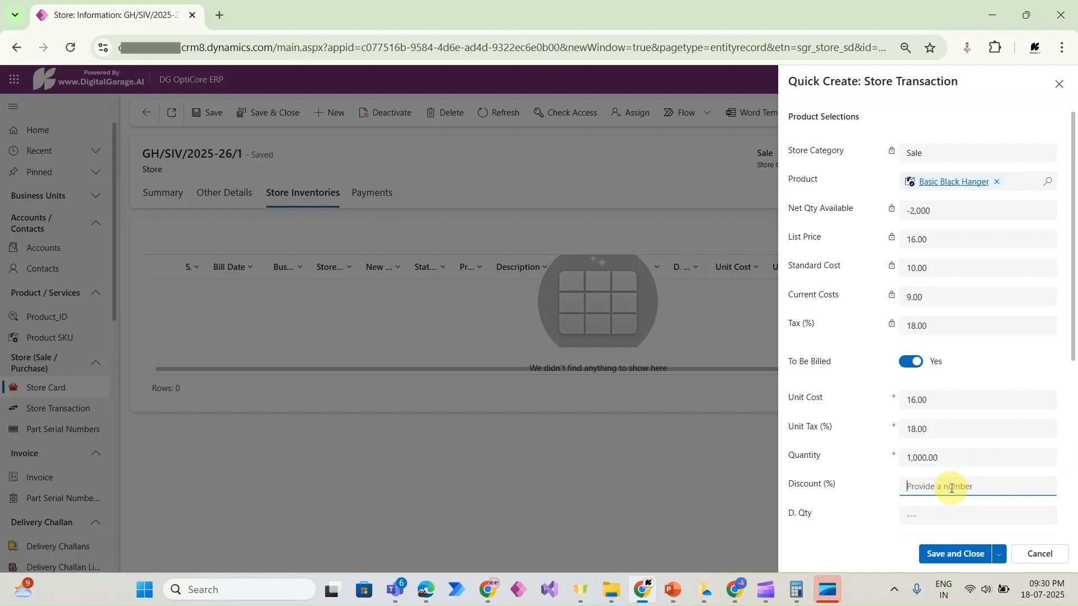
type("2")
left_click(968, 551)
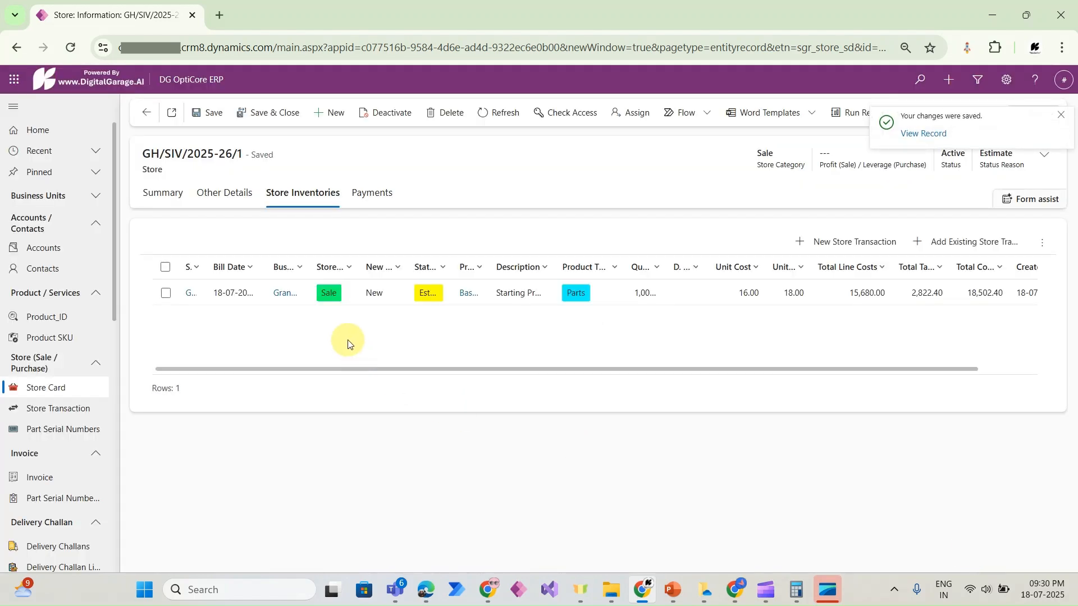
left_click(1059, 120)
Refresh the store card's cost totals and widen the Quantity column in its Store Inventories list.
left_click(482, 114)
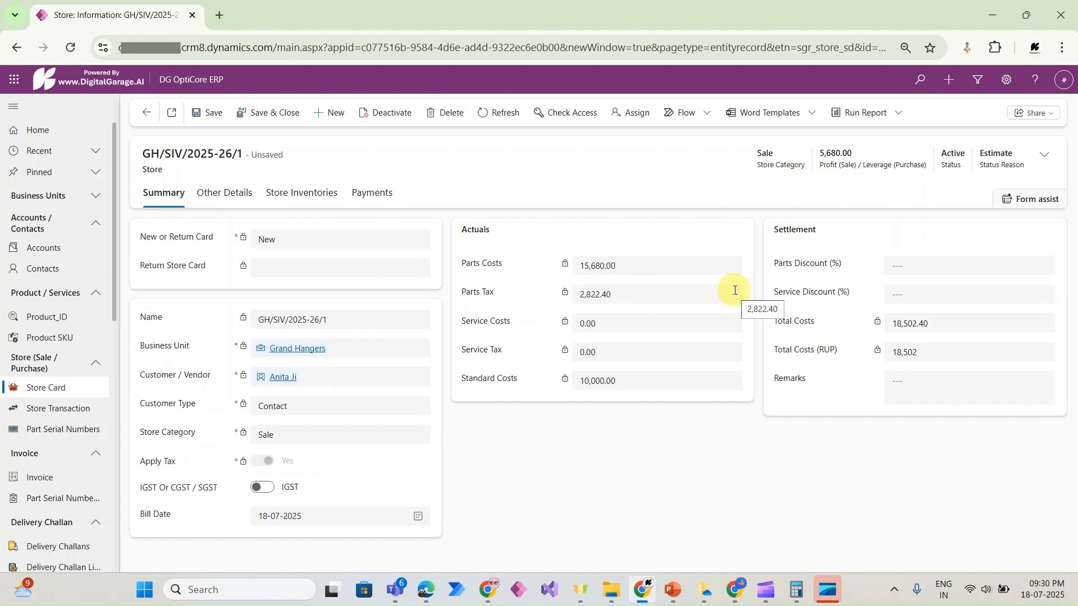
double_click(583, 266)
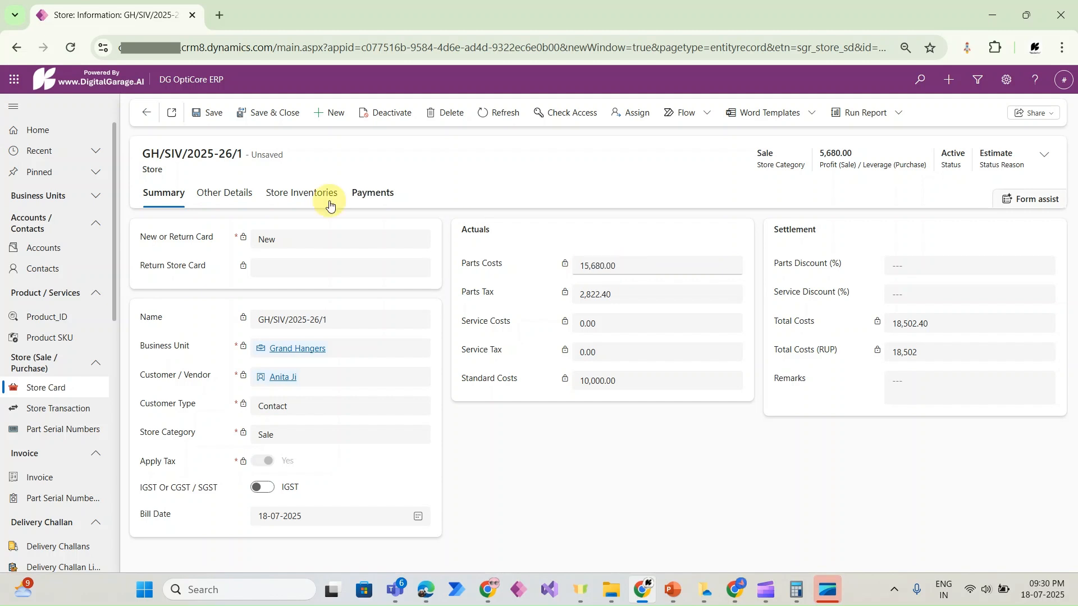
left_click(313, 197)
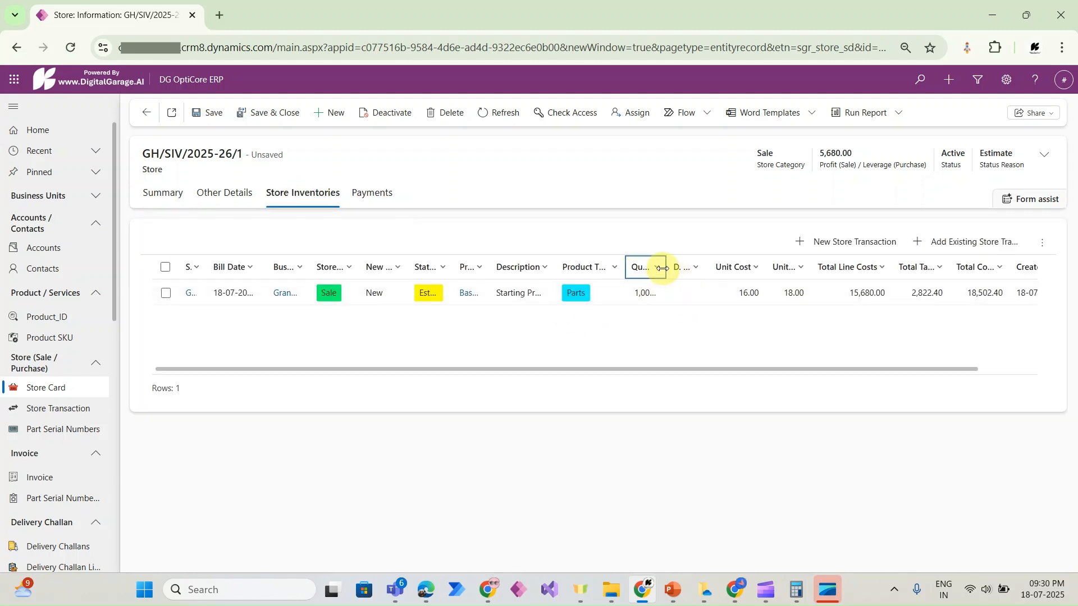
left_click_drag(665, 268, 687, 268)
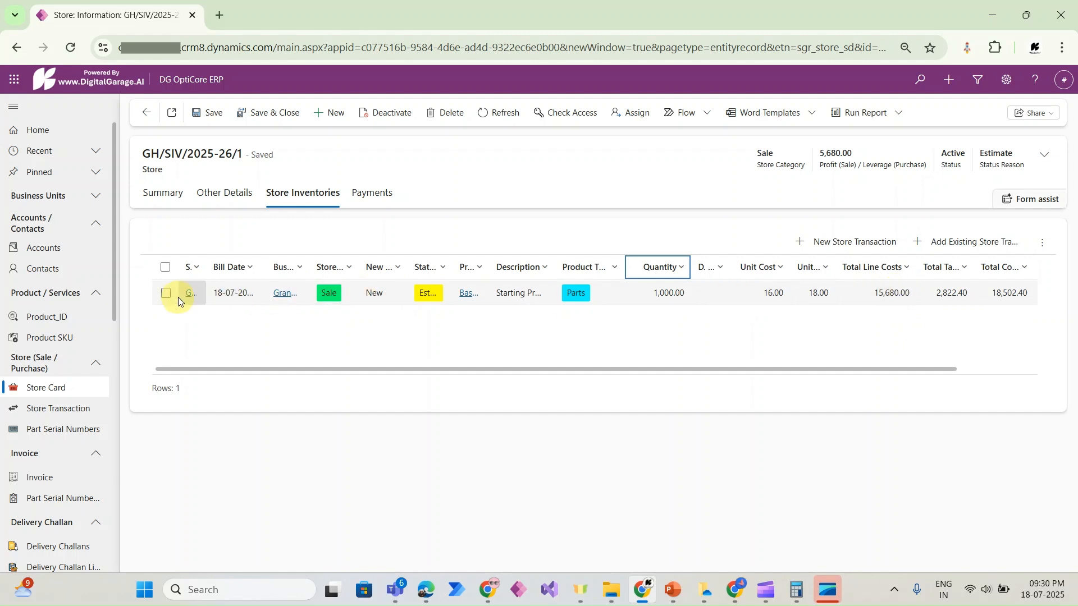
Open the Basic Black Hanger store transaction from the Store Inventories list.
left_click(164, 297)
left_click(164, 296)
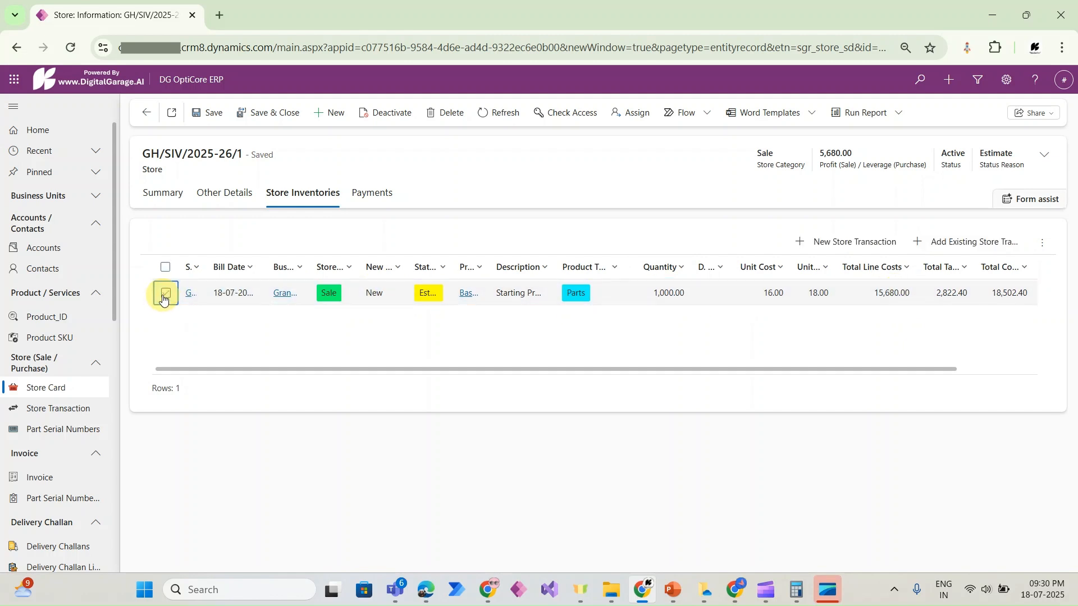
left_click(164, 298)
left_click(164, 297)
left_click(165, 298)
left_click(166, 298)
double_click(166, 294)
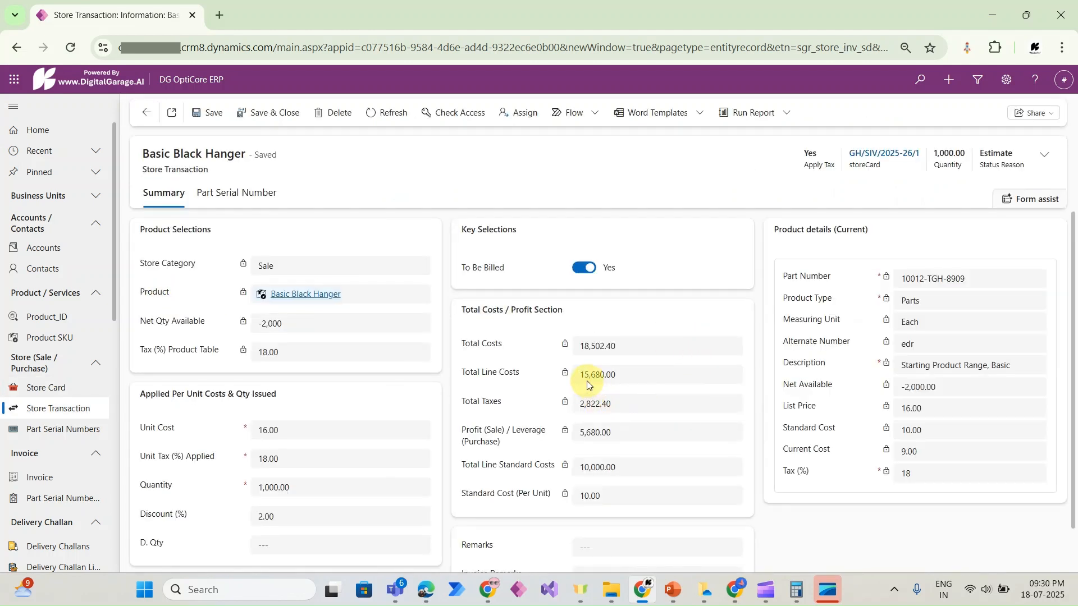
Examine the transaction's list price, standard cost and applied discount, and read the explanation of Net Available.
left_click(926, 414)
left_click(915, 430)
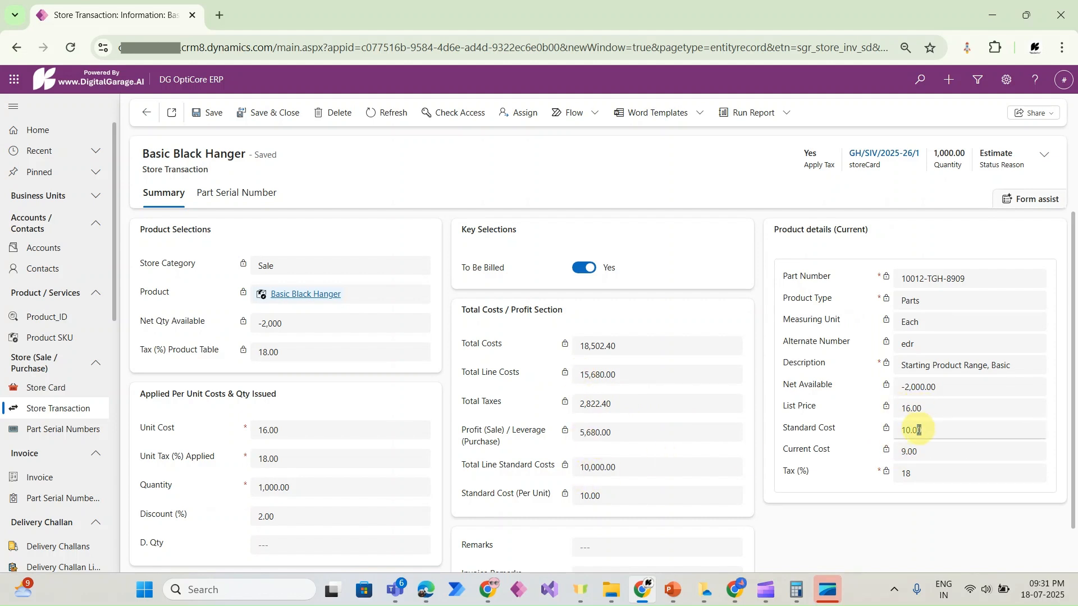
left_click(905, 410)
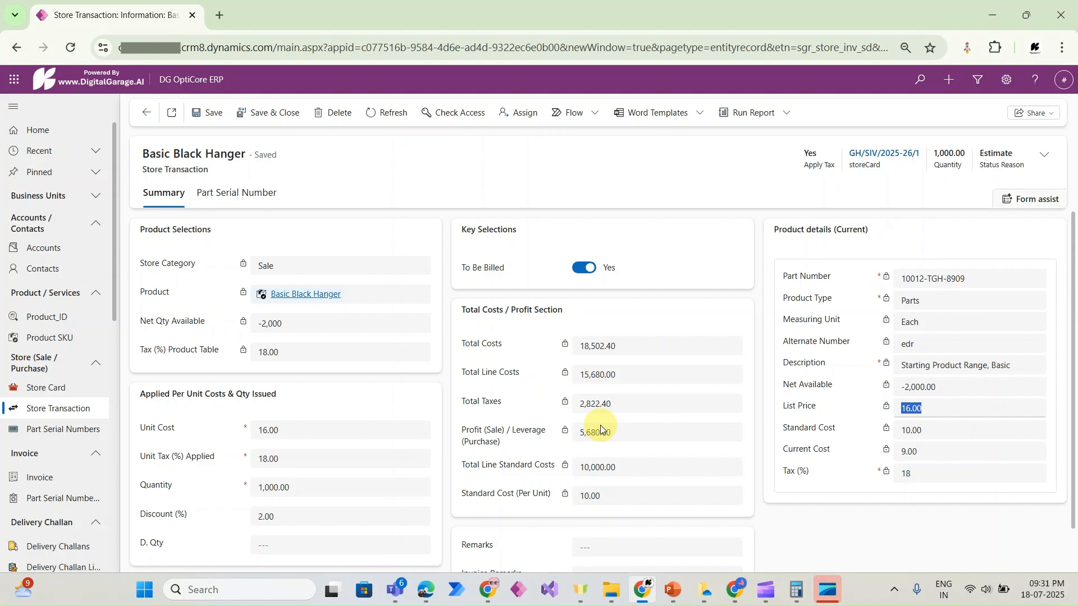
scroll(589, 449, "down", 1)
left_click(254, 475)
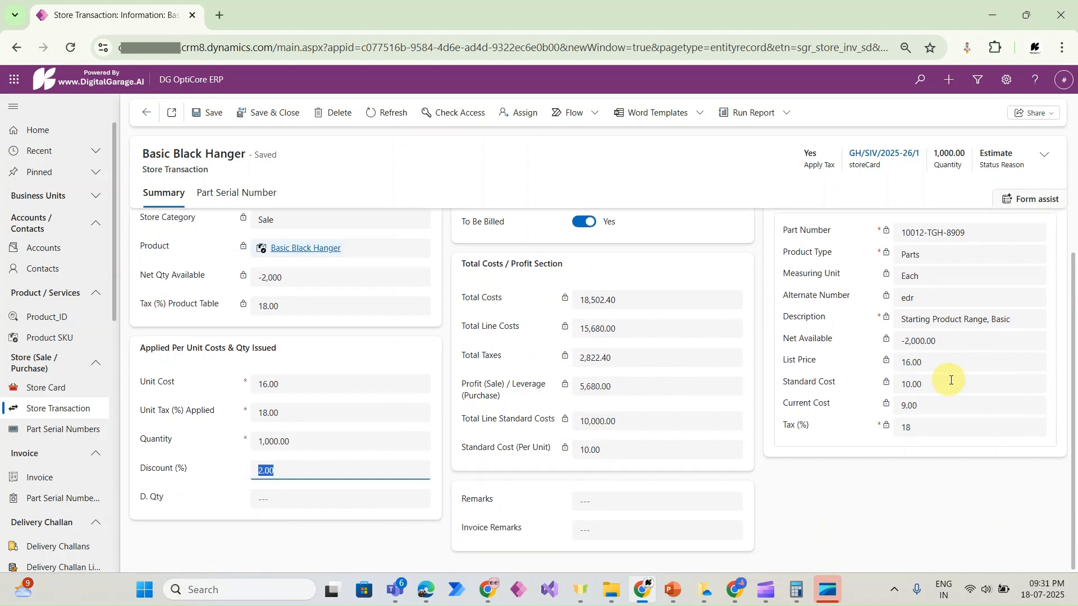
scroll(945, 395, "up", 1)
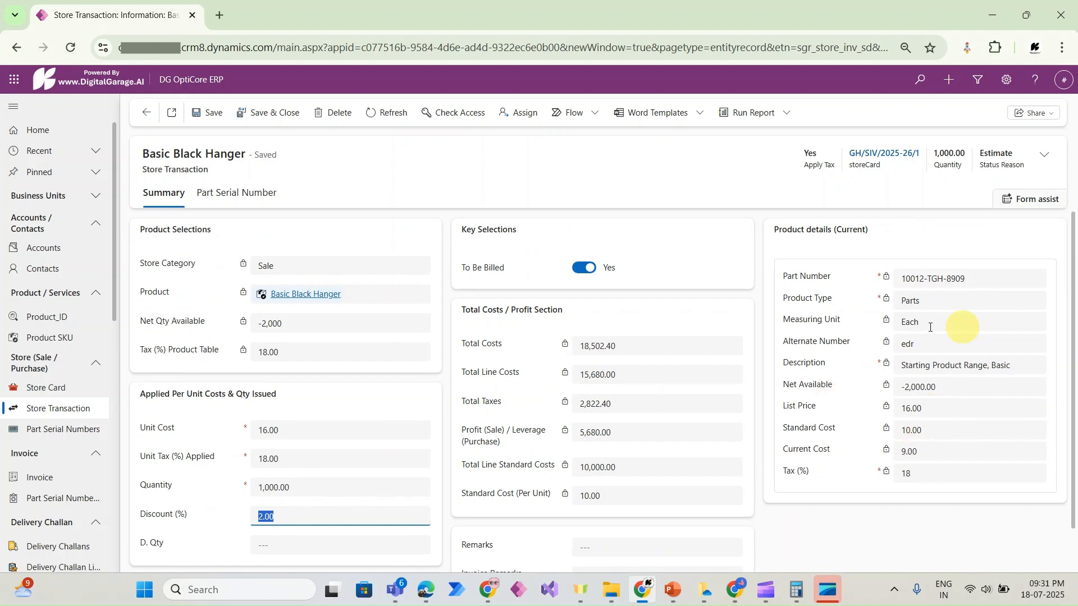
mouse_move(893, 382)
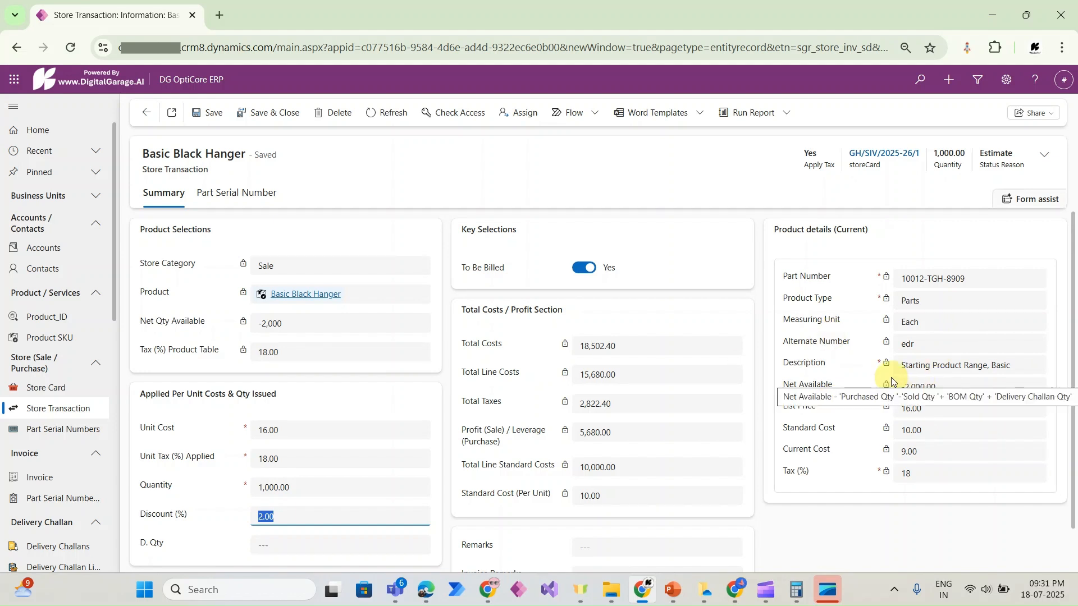
Compare the transaction's profit with its standard cost, quantity and total line standard costs to trace the profit calculation.
left_click(584, 433)
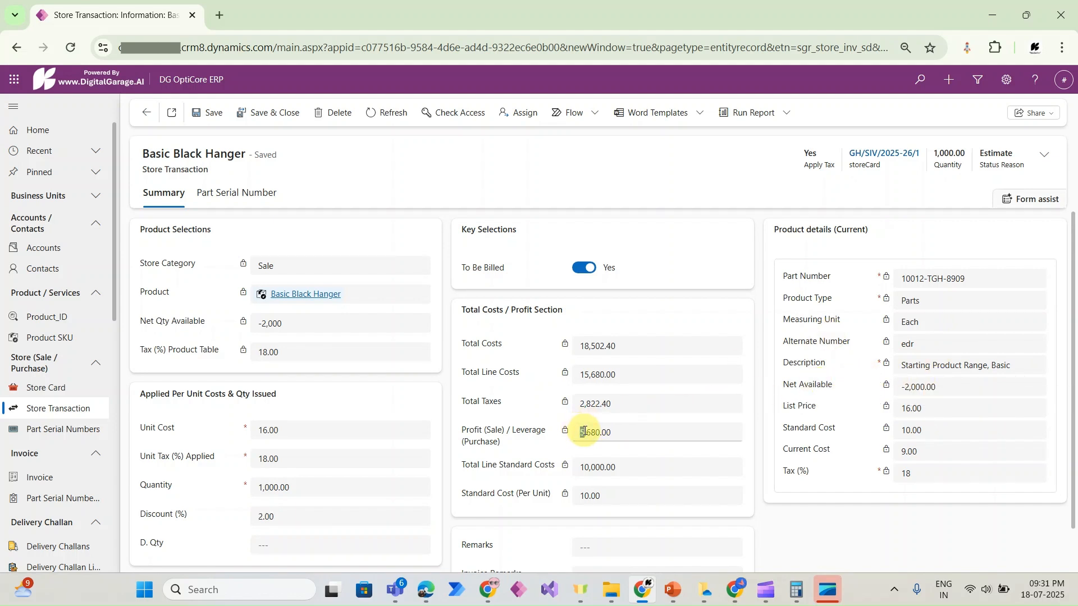
left_click_drag(584, 432, 619, 428)
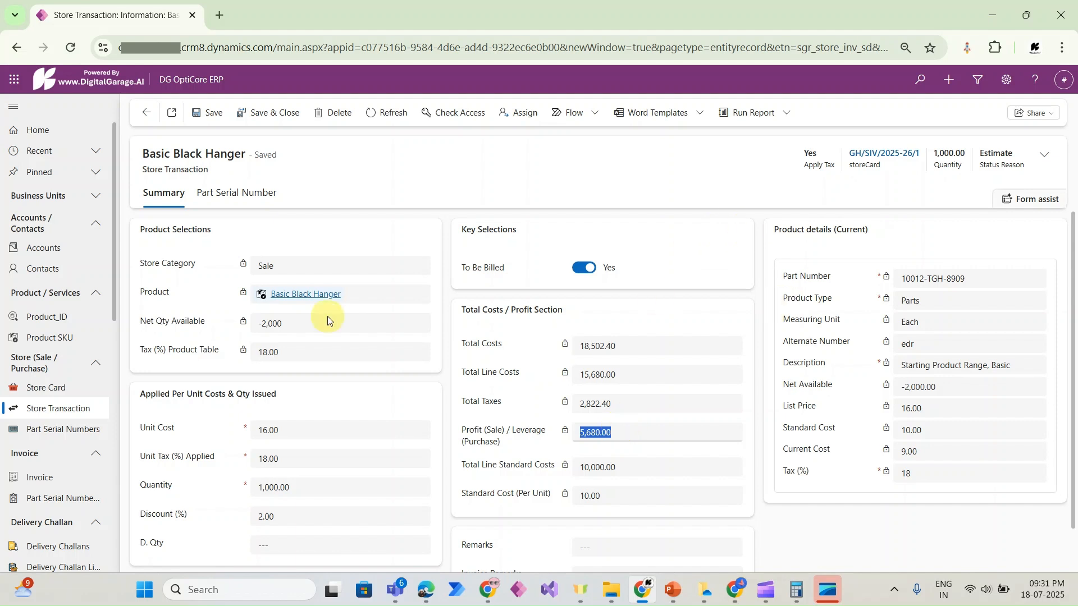
left_click(596, 431)
left_click(925, 431)
left_click_drag(925, 431, 906, 431)
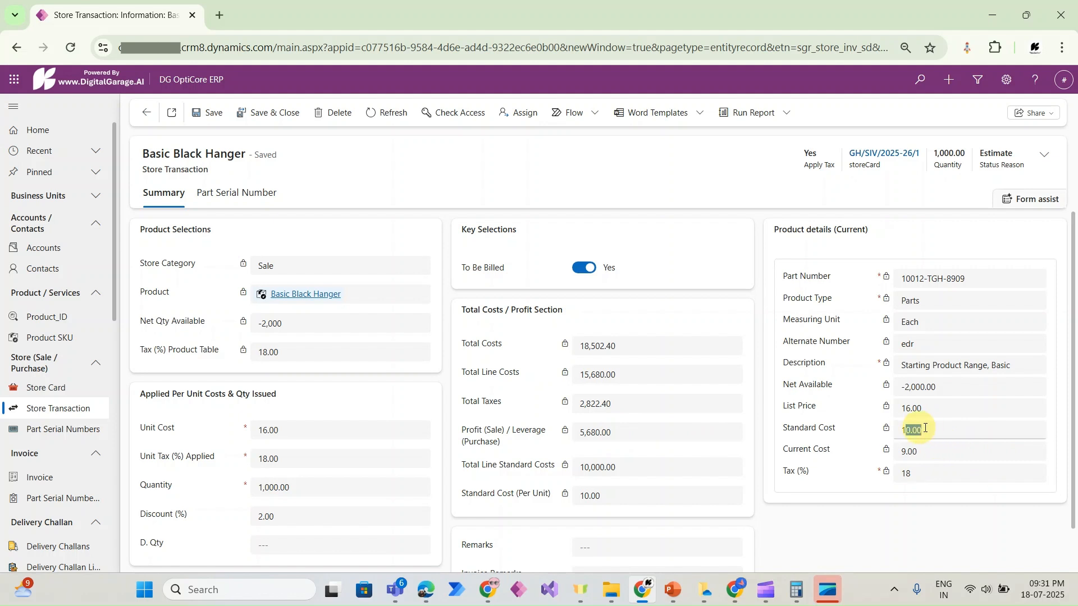
left_click_drag(582, 466, 626, 466)
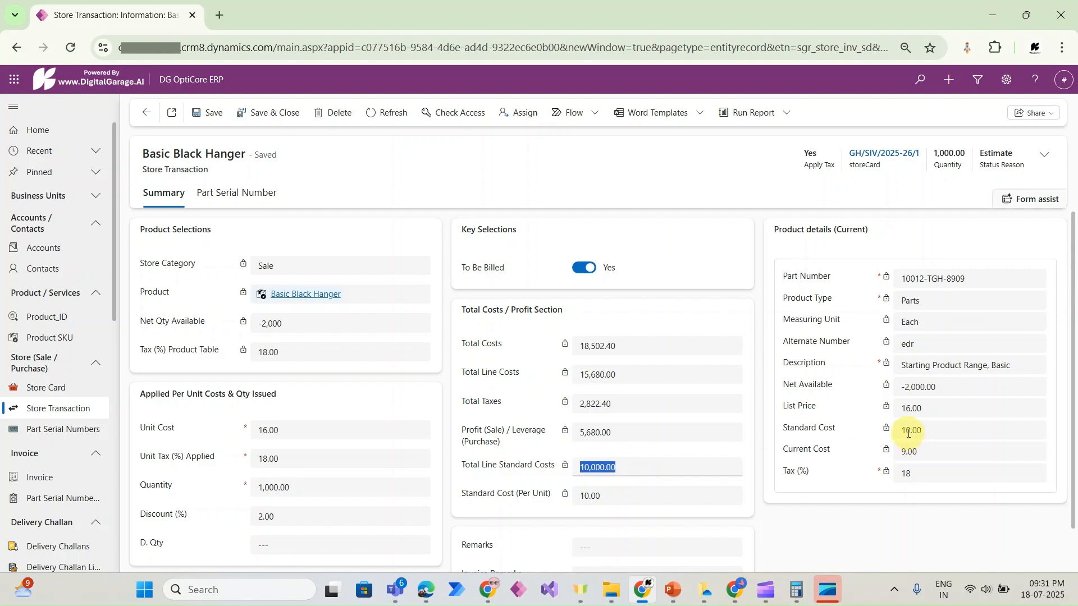
left_click_drag(900, 432, 933, 433)
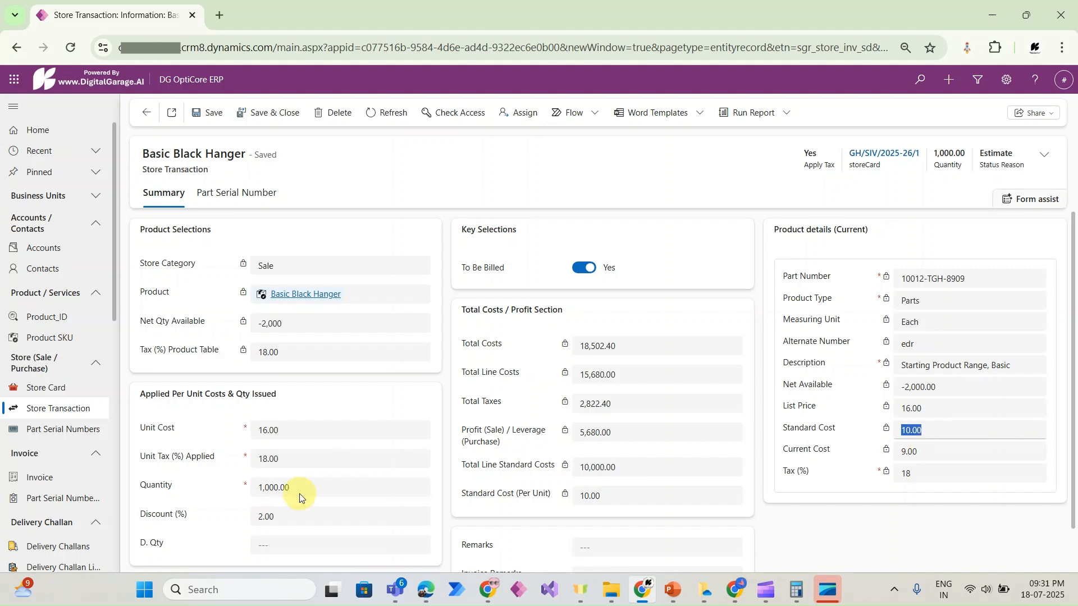
left_click_drag(298, 489, 260, 487)
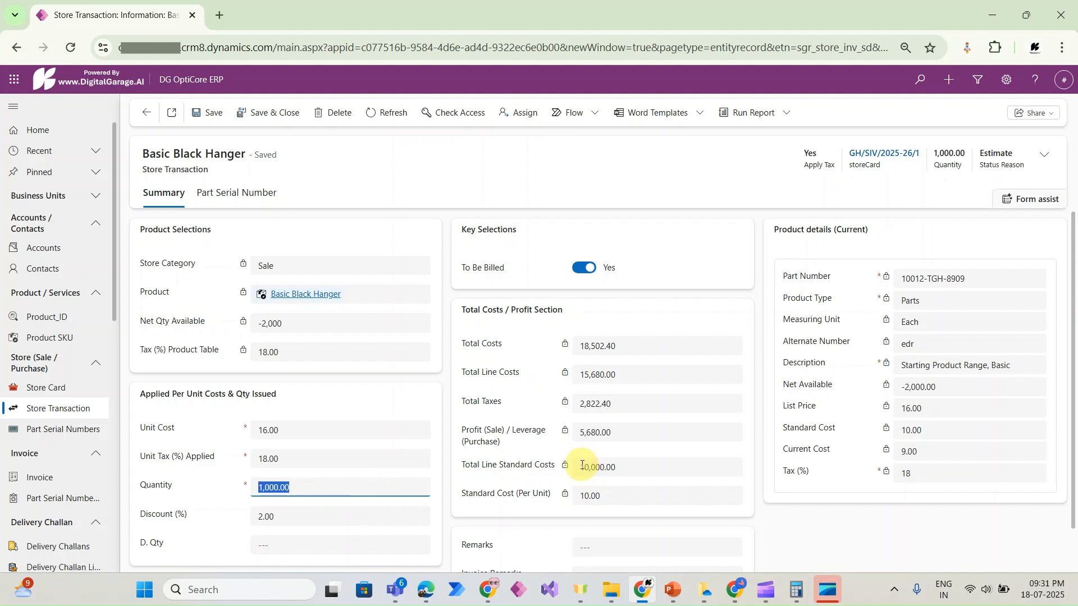
left_click_drag(583, 461, 642, 464)
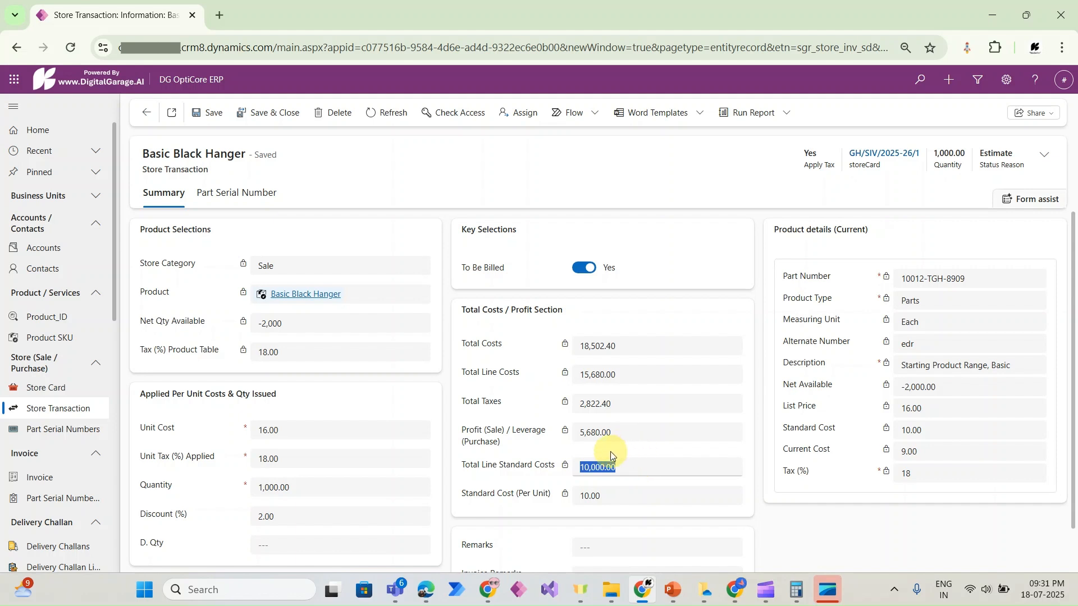
left_click_drag(578, 434, 622, 429)
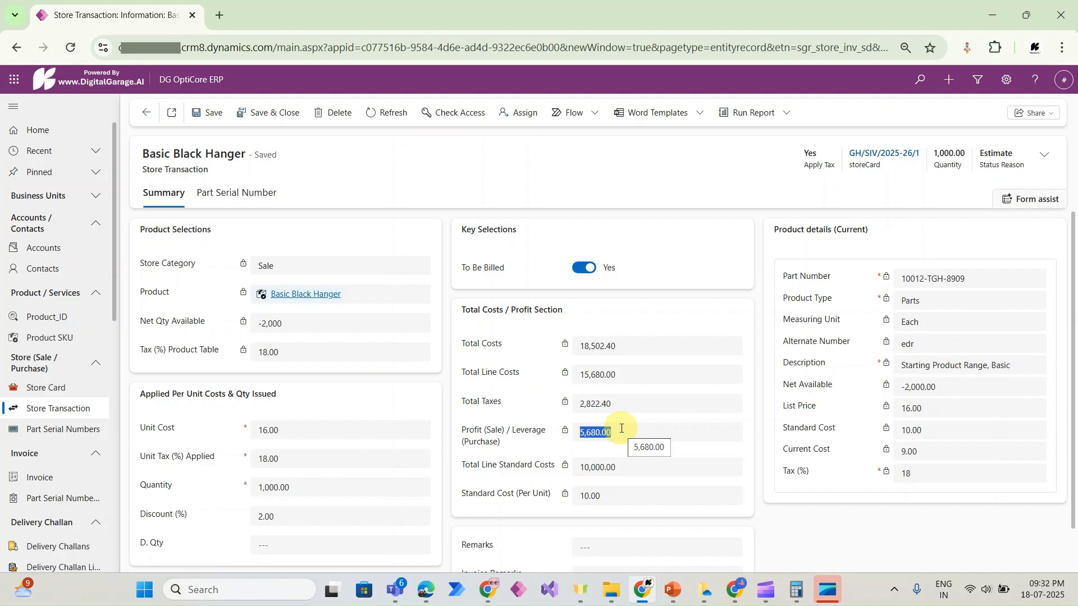
Return to the store card, review its Summary, and start another store transaction with Basic Hanger Gray as the product.
left_click(151, 116)
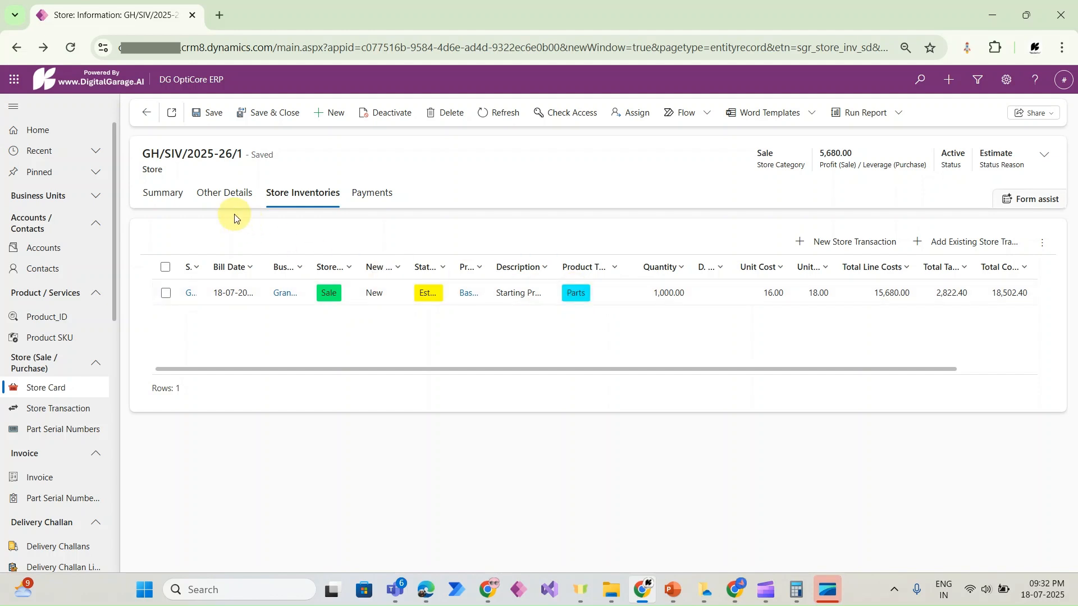
left_click(179, 203)
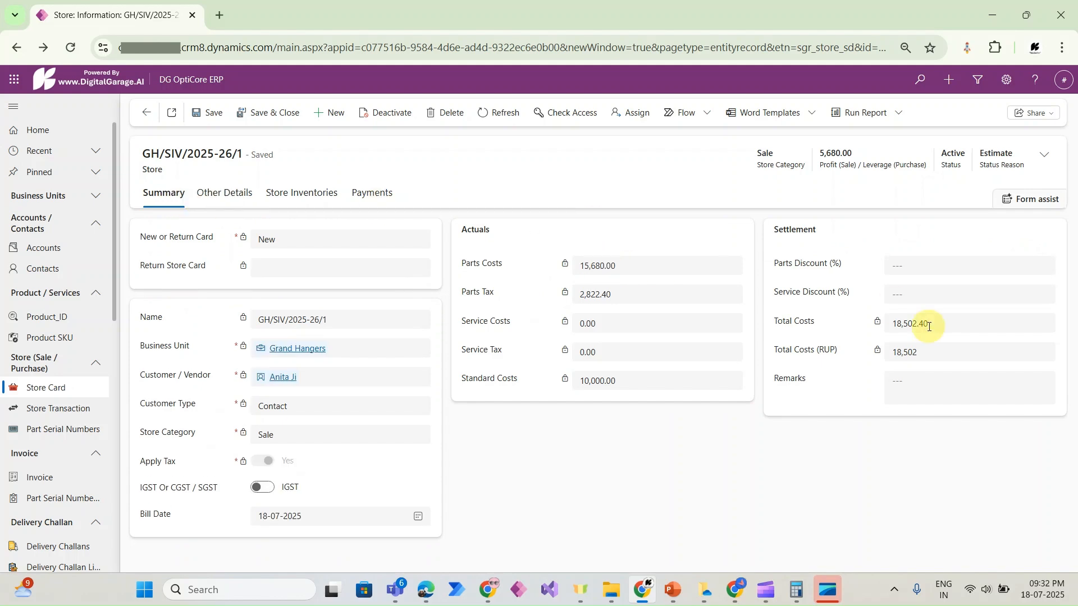
left_click(320, 198)
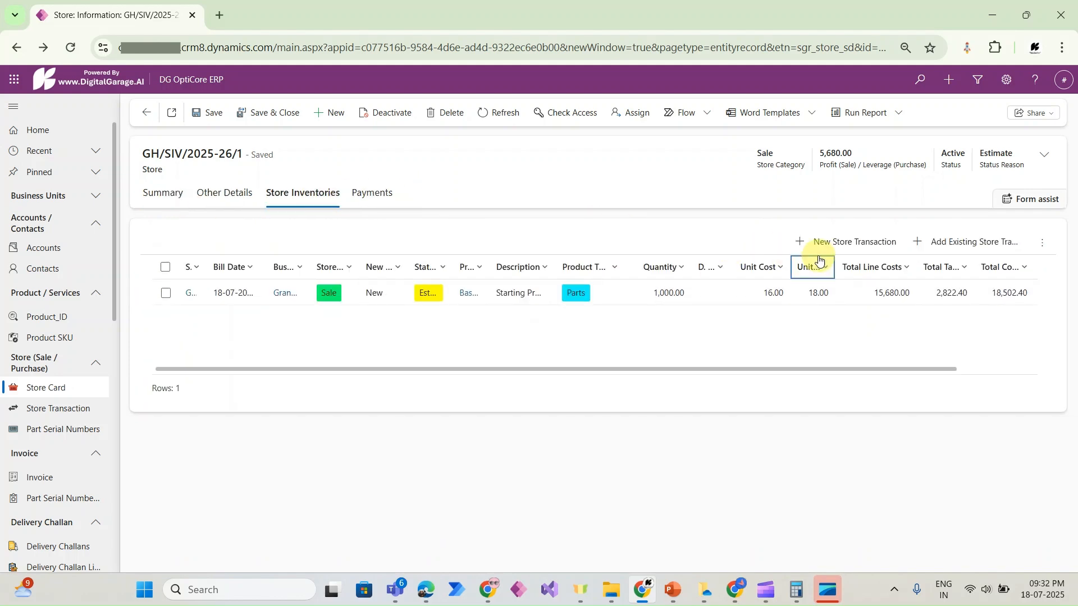
left_click(830, 253)
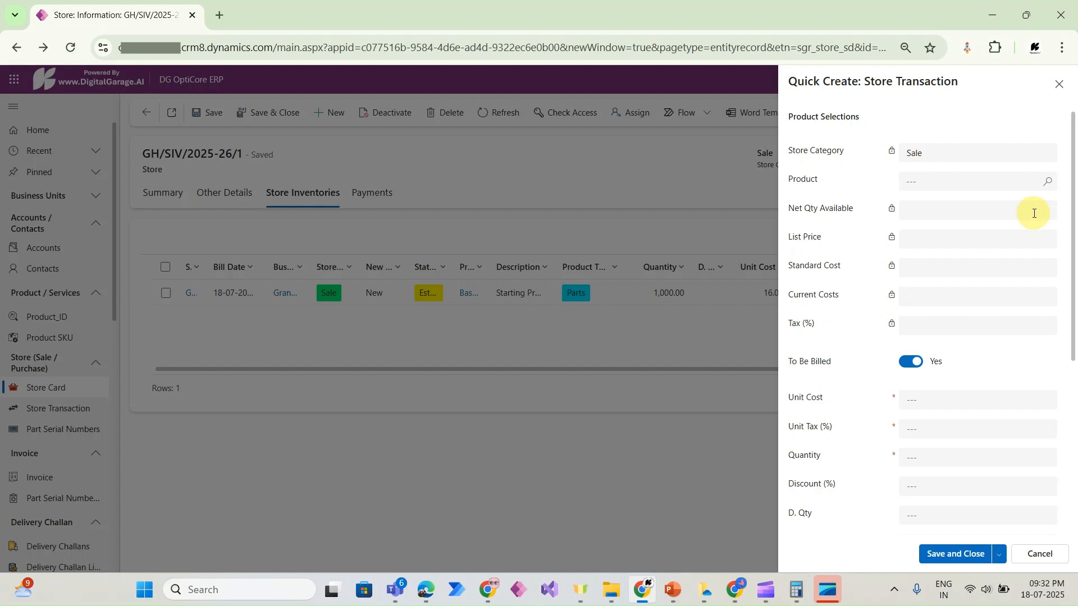
left_click(1046, 187)
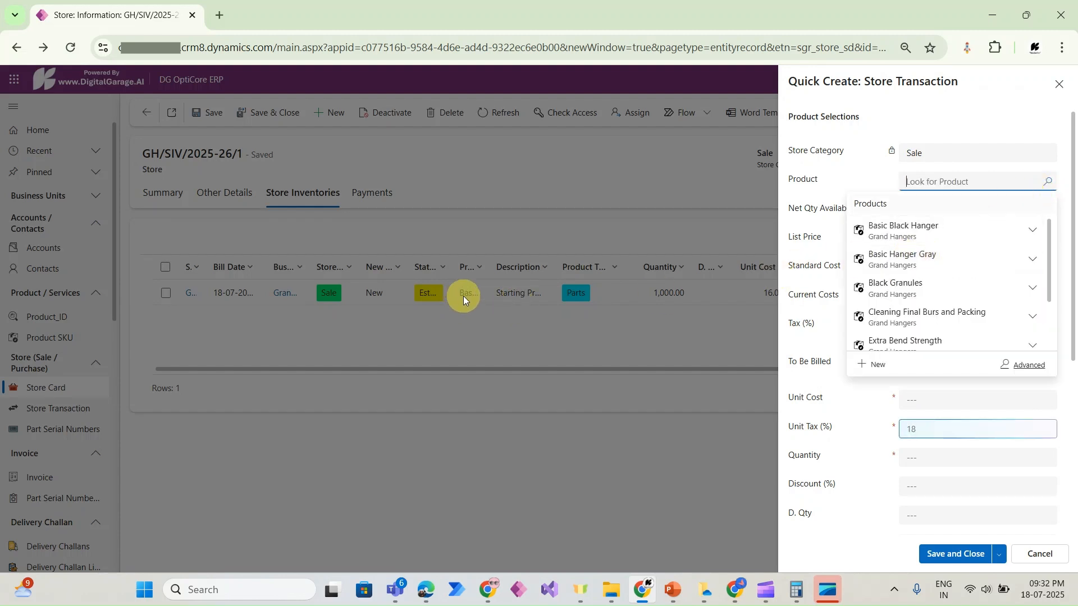
left_click(864, 260)
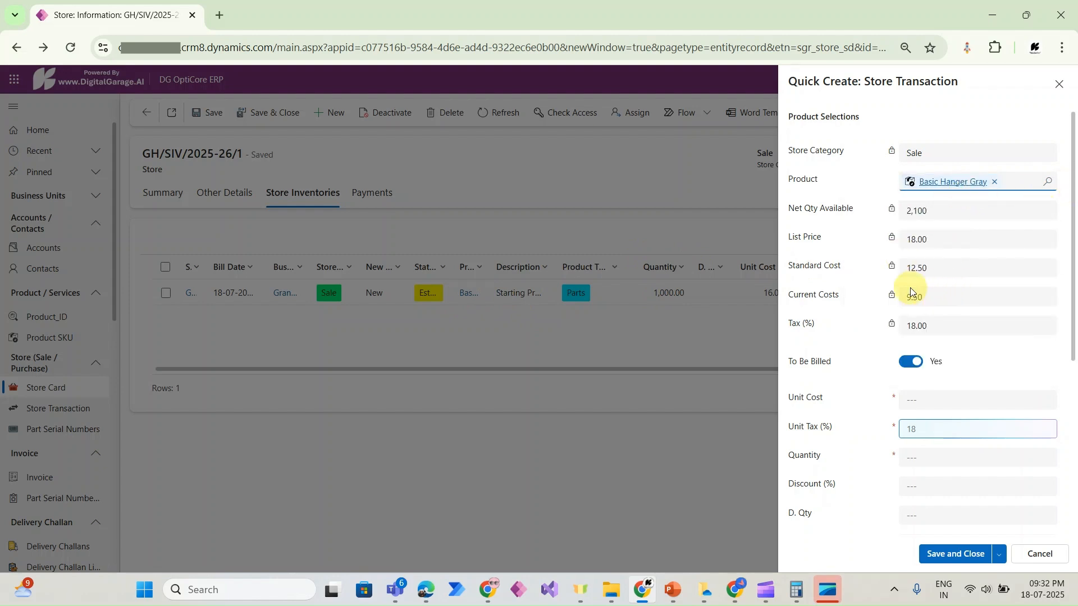
Check Basic Hanger Gray's current cost and list price, set the unit cost to 18, and accept the suggested 18% unit tax.
left_click_drag(909, 268, 908, 296)
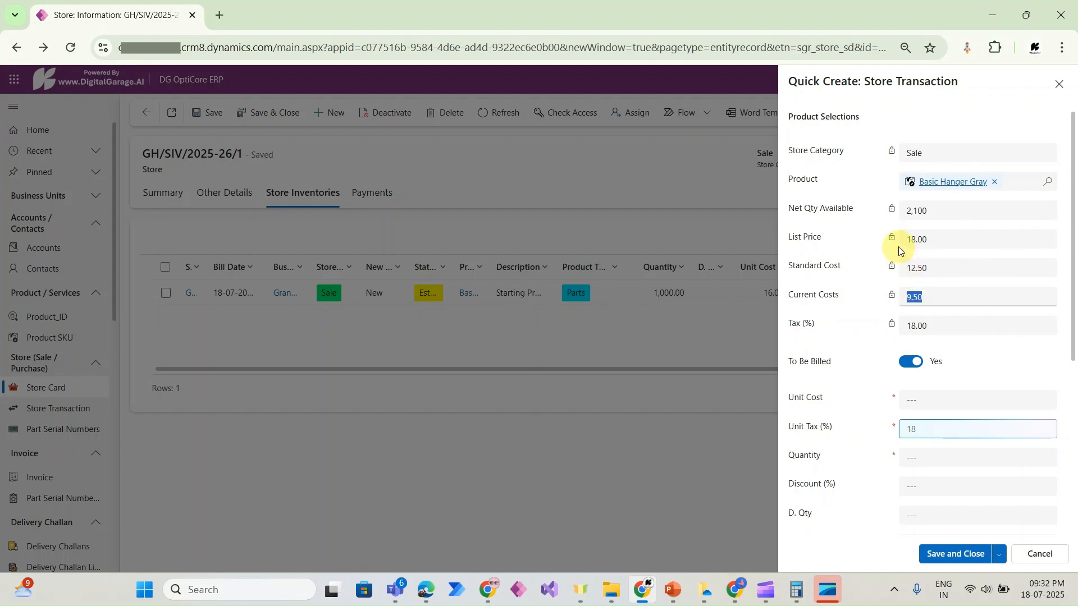
left_click_drag(934, 239, 907, 239)
left_click(942, 400)
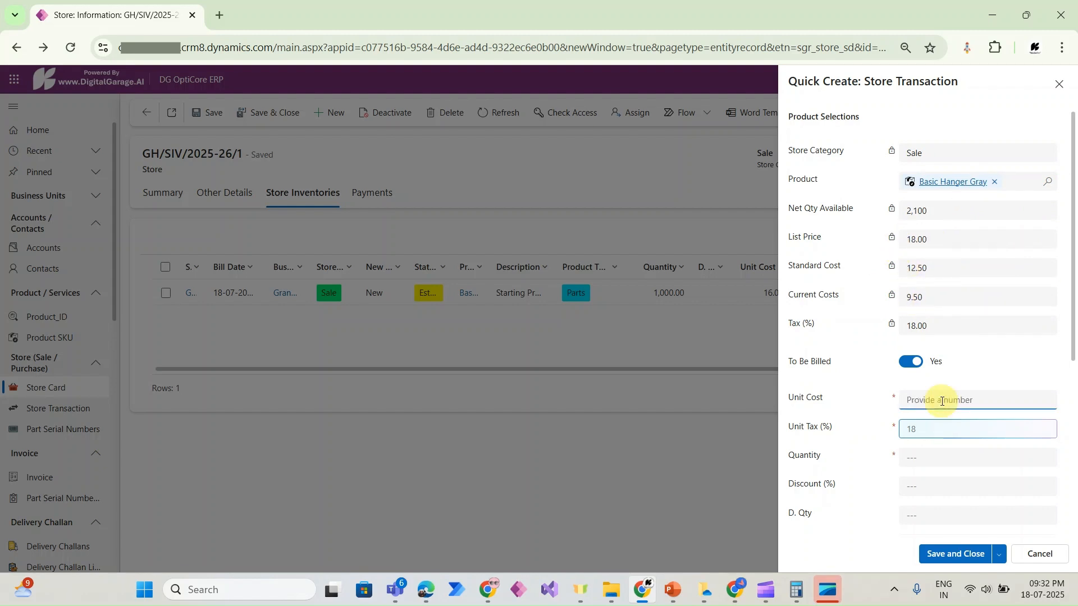
type("18")
left_click(967, 425)
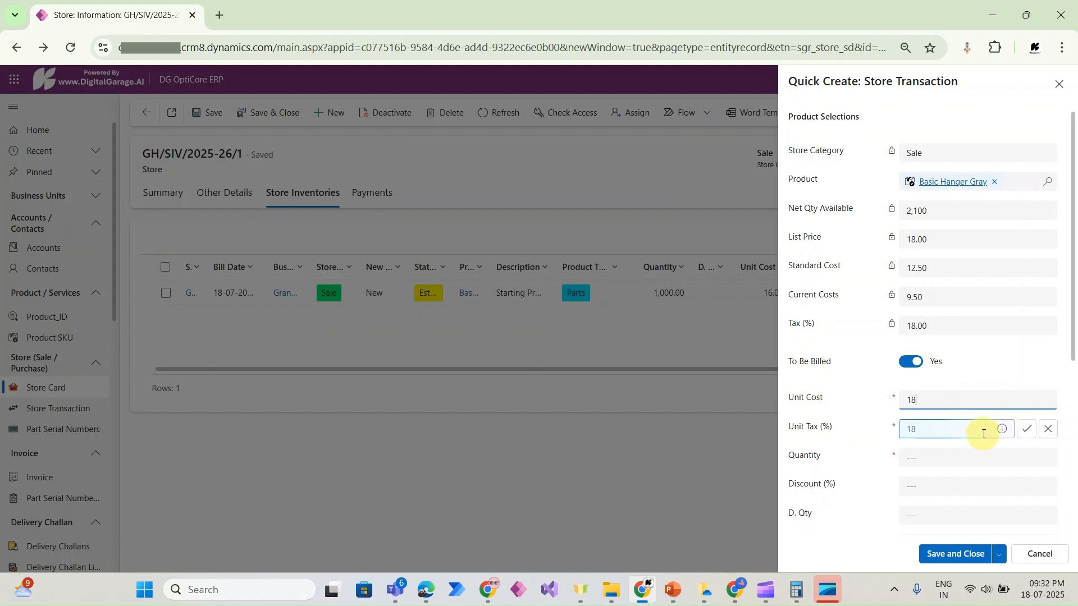
left_click(1029, 431)
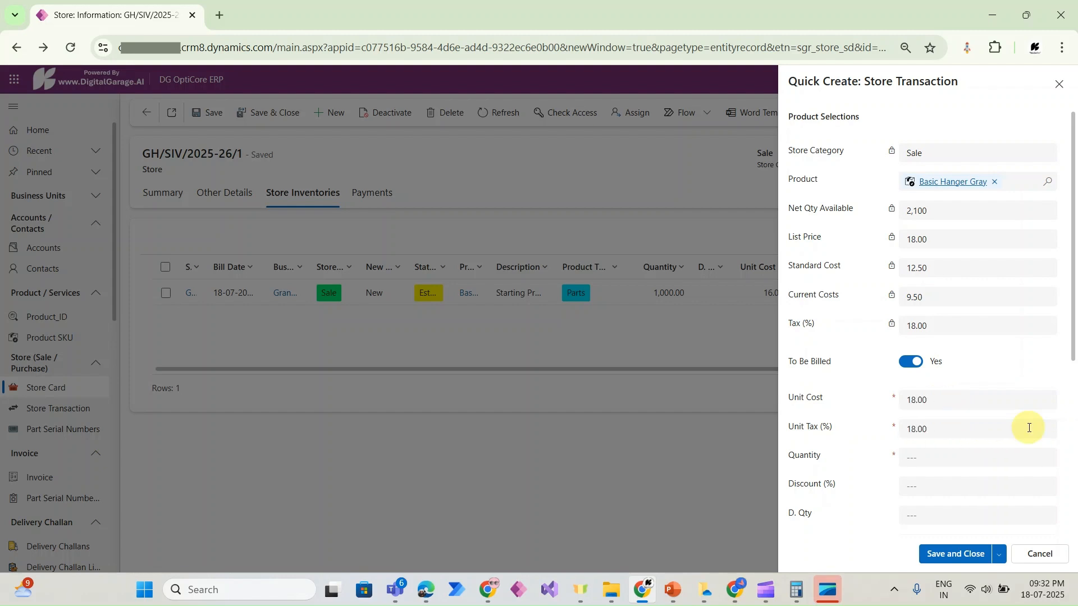
Set the quantity to 1,000 and the discount to 10%, and save the Basic Hanger Gray transaction.
left_click(968, 456)
type("1000")
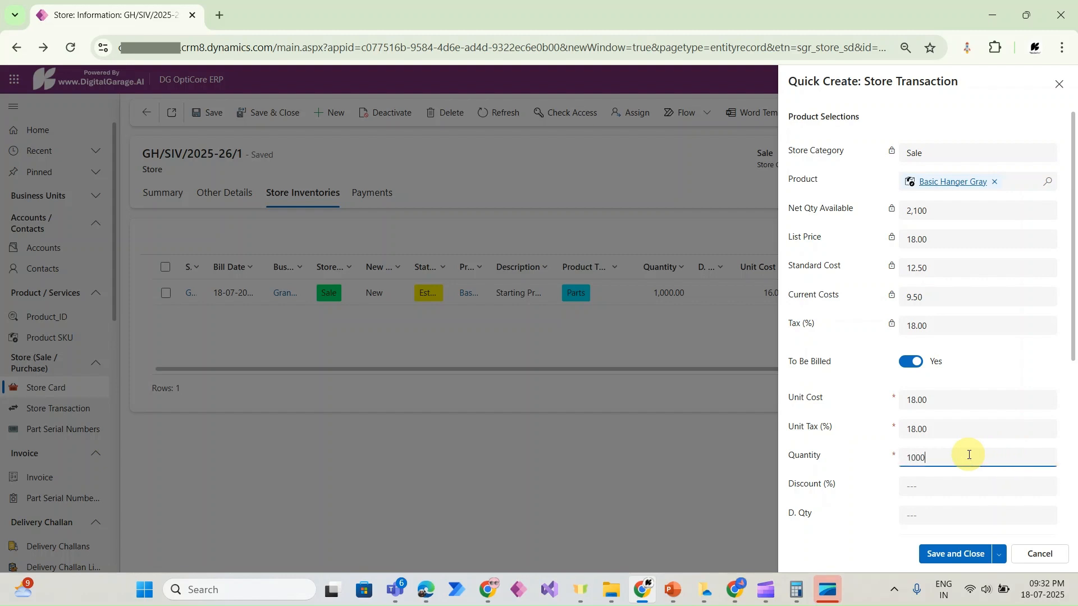
left_click(948, 484)
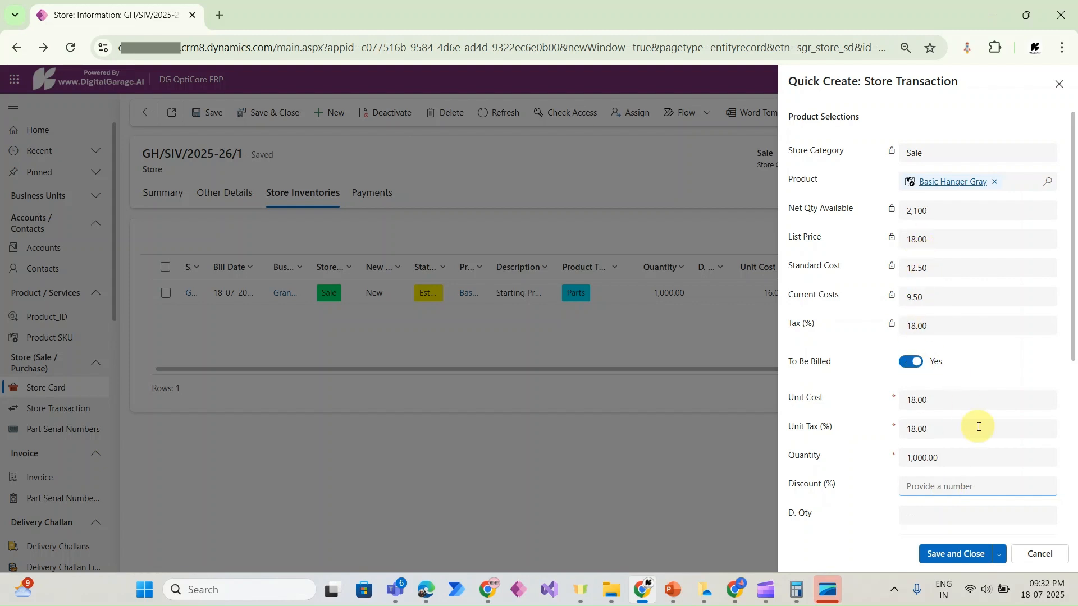
type("10")
left_click(964, 554)
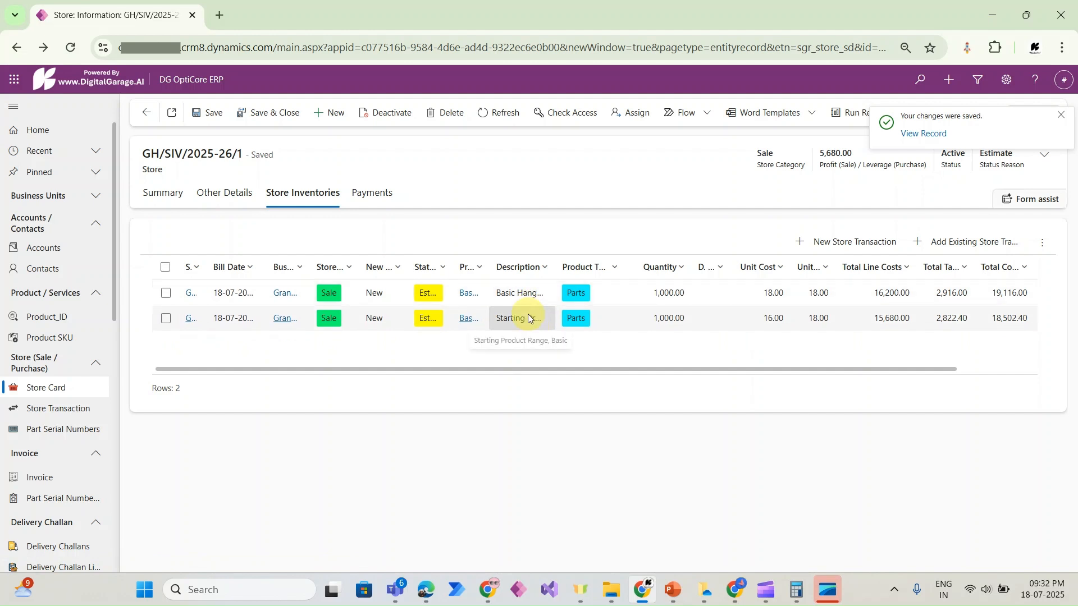
Widen the Product column in the Store Inventories list so the full product names fit.
left_click_drag(489, 267, 567, 267)
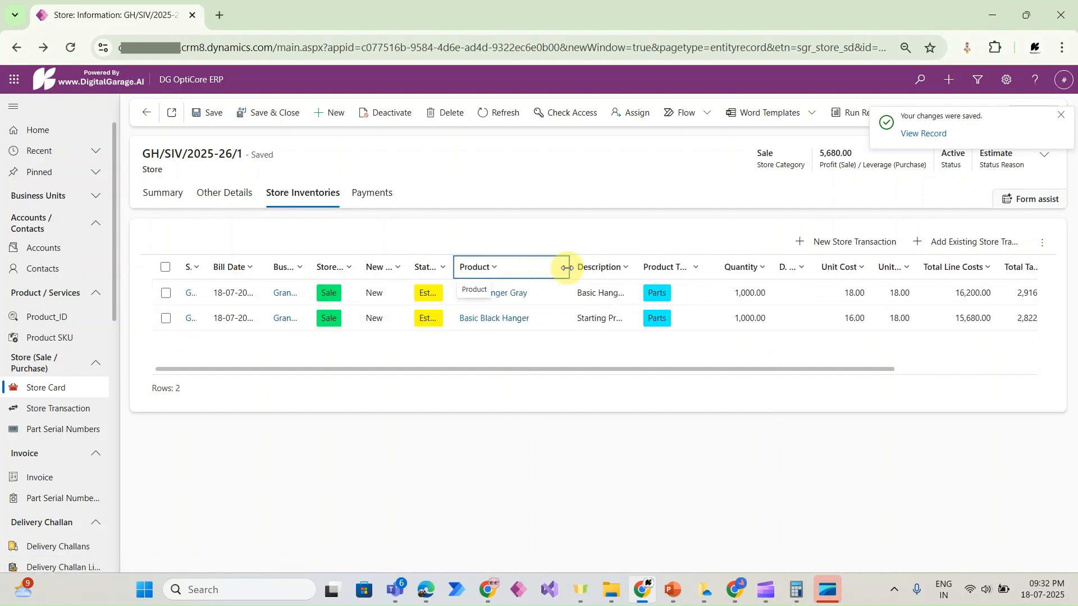
Open the Basic Hanger Gray transaction, collapse the site navigation, and check its quantity, standard cost and total line standard costs.
double_click(166, 296)
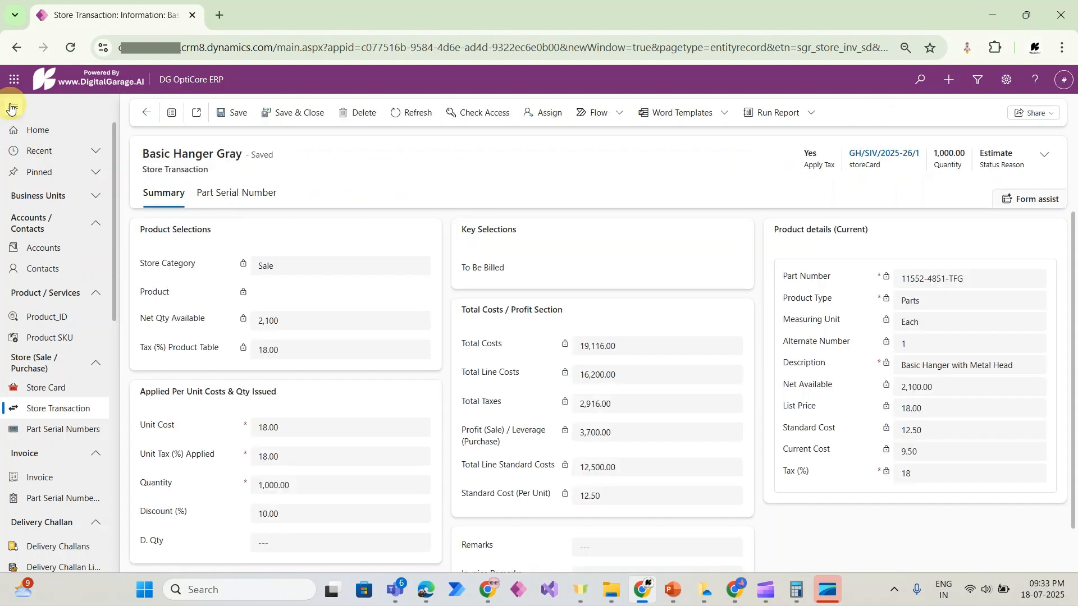
left_click(14, 107)
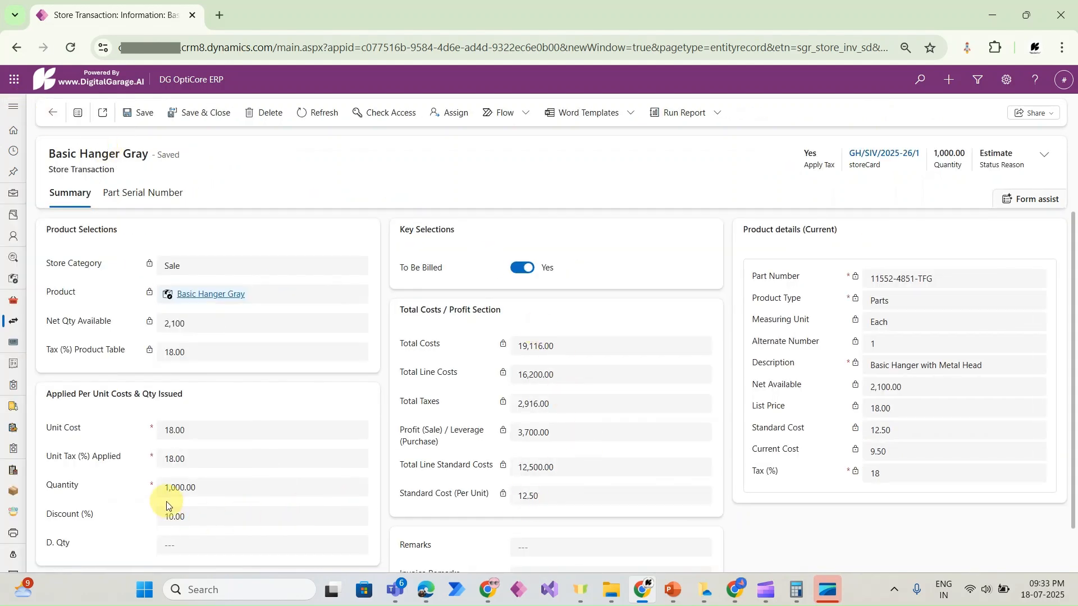
left_click_drag(168, 487, 194, 487)
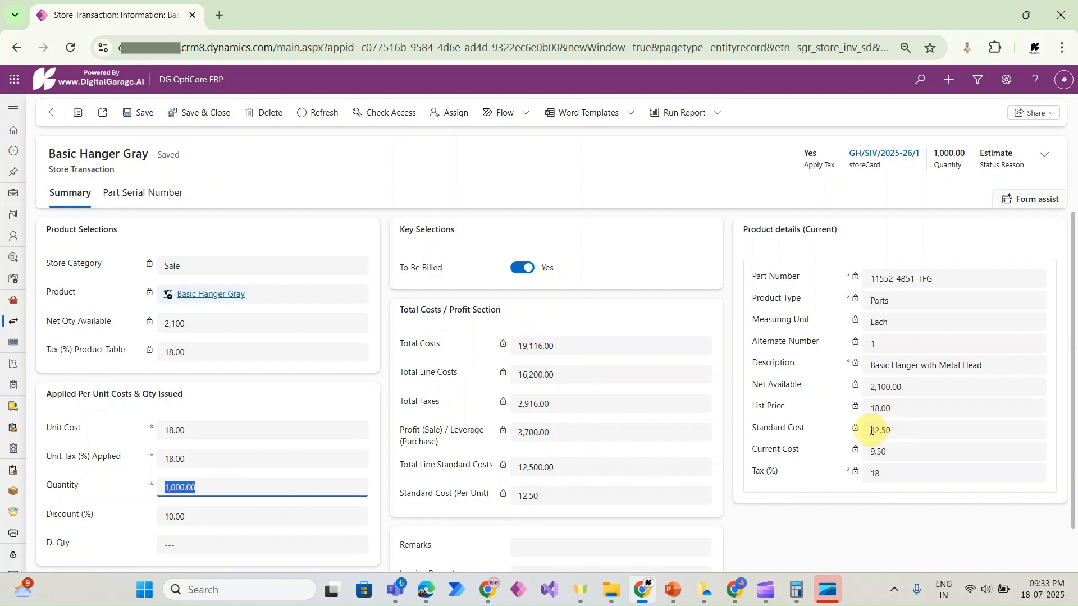
left_click_drag(869, 430, 913, 431)
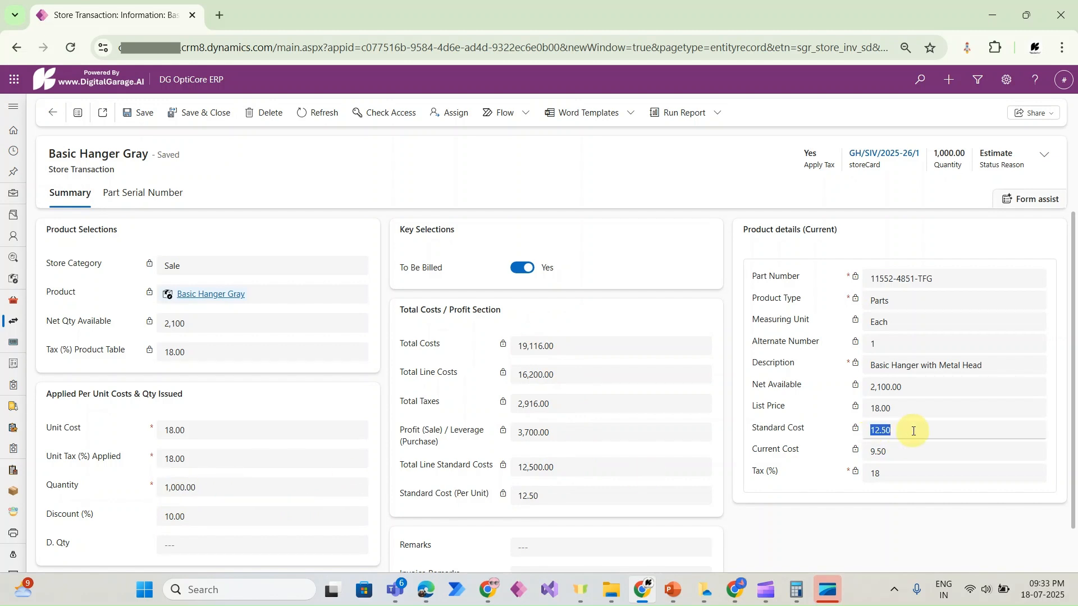
left_click(520, 465)
left_click_drag(522, 465, 566, 463)
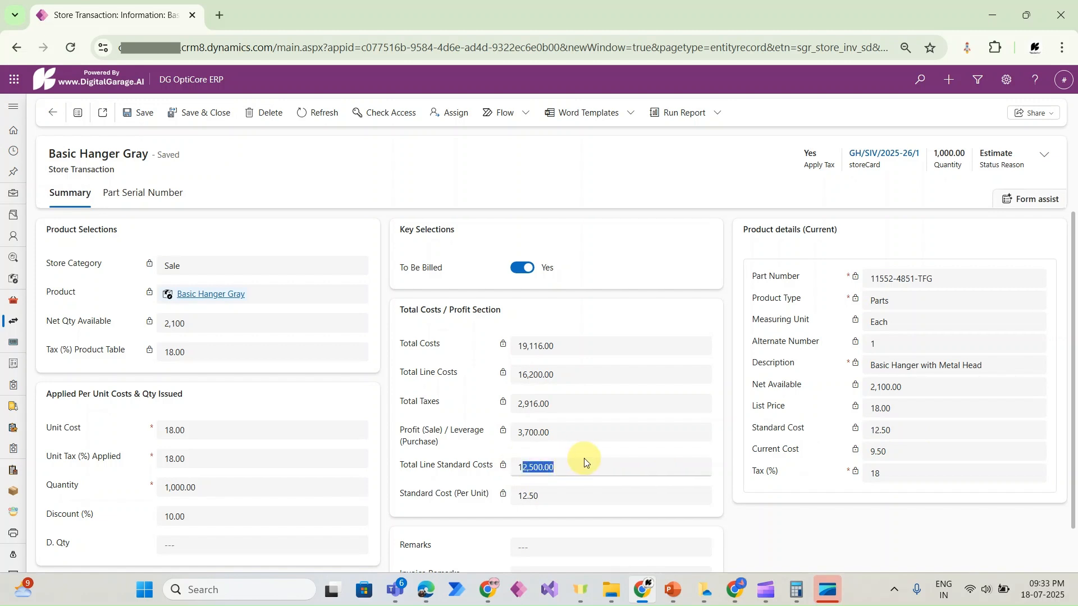
Check the Basic Hanger Gray transaction's unit cost and discount against its profit.
left_click(164, 430)
left_click_drag(164, 430, 192, 430)
left_click_drag(208, 519, 162, 519)
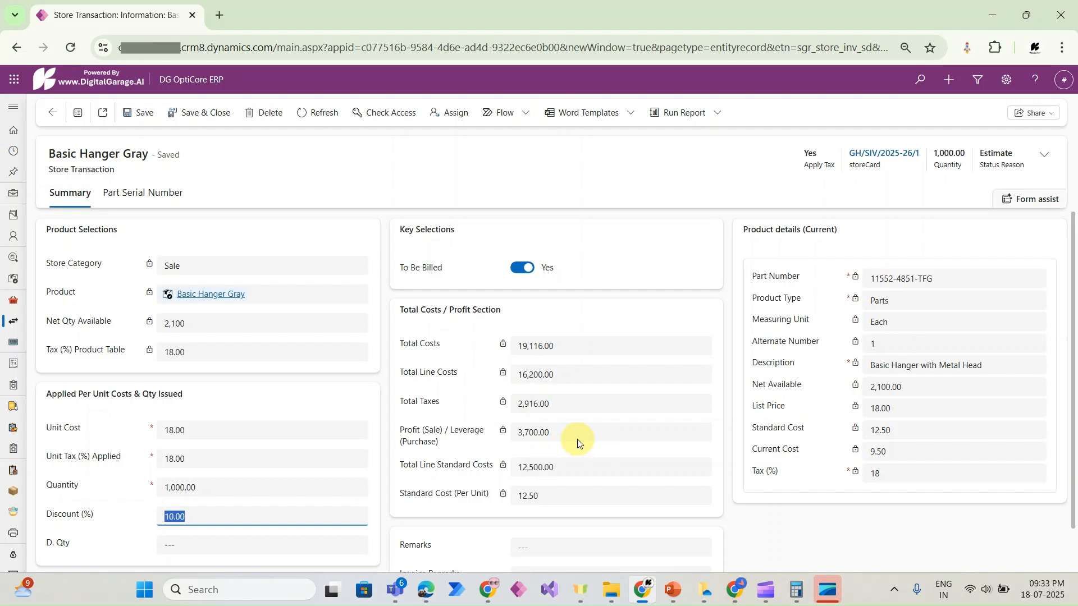
left_click_drag(517, 432, 568, 430)
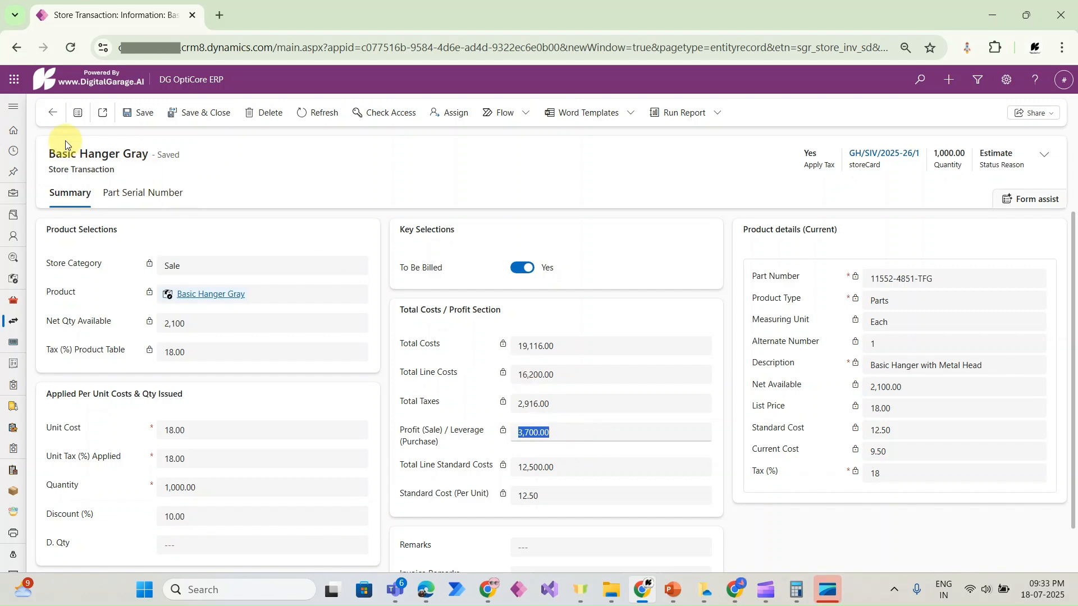
Return to the store card's Summary and check its overall profit and standard costs.
left_click(48, 114)
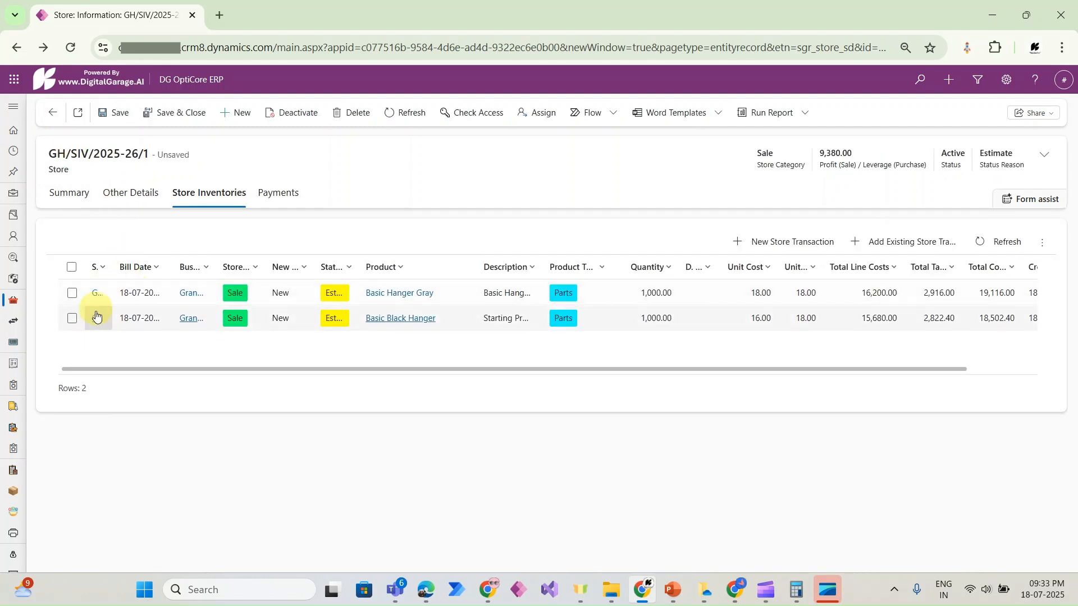
left_click(80, 203)
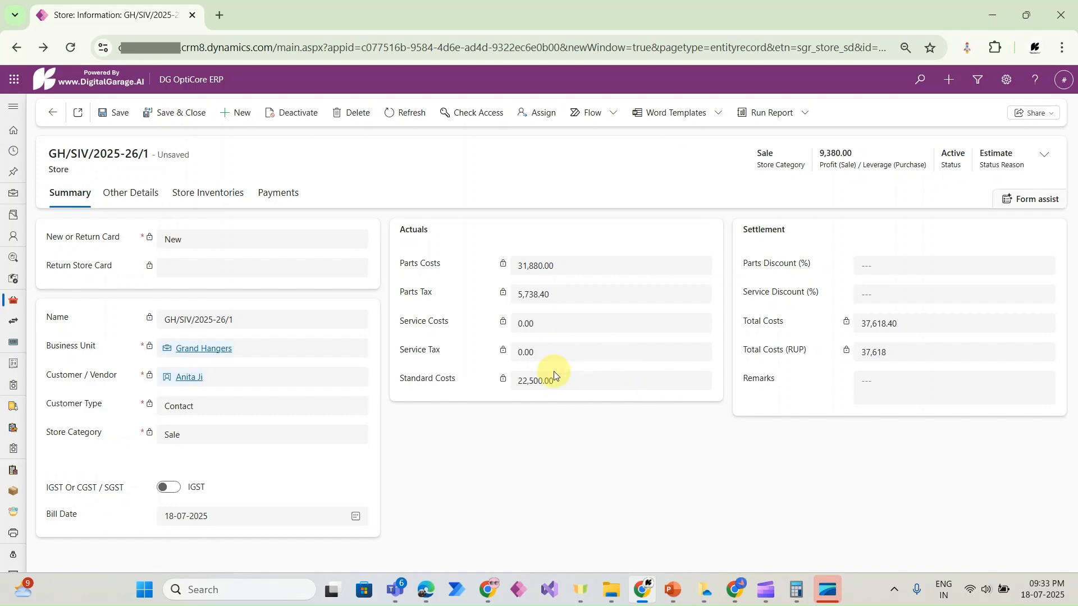
left_click_drag(820, 153, 854, 154)
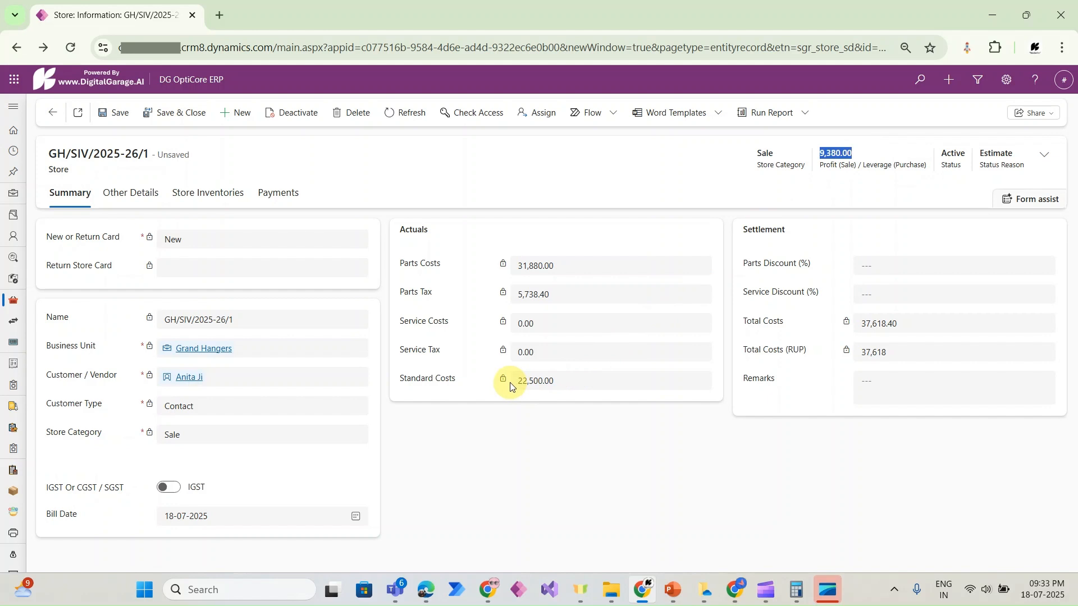
left_click_drag(517, 381, 585, 380)
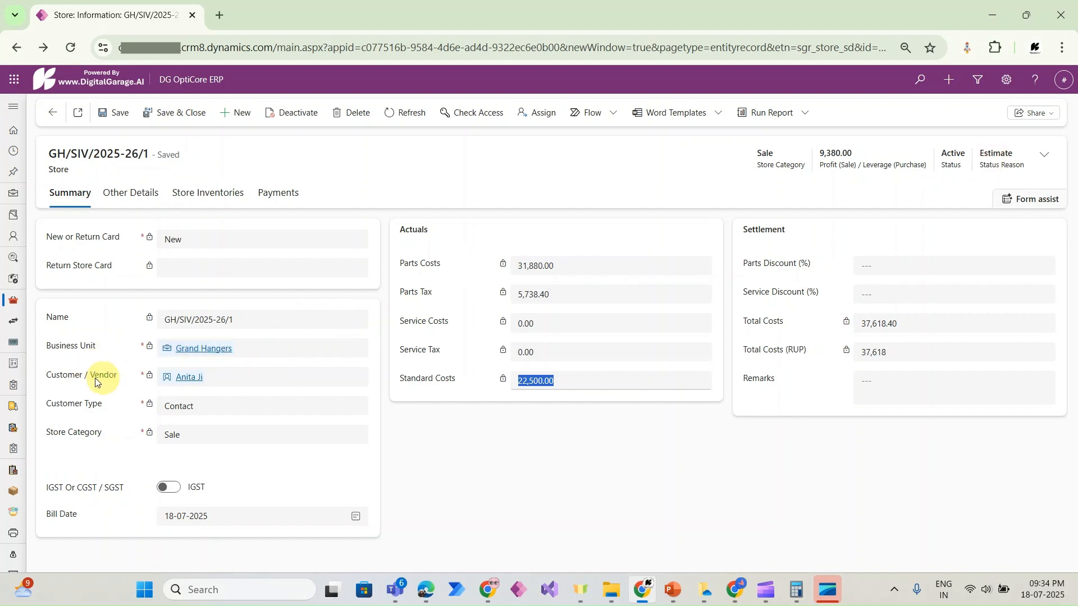
Open the card's customer and the Grand Hangers business unit in separate browser tabs, and check Store Receivables in the business unit's Ledger.
left_click(193, 379)
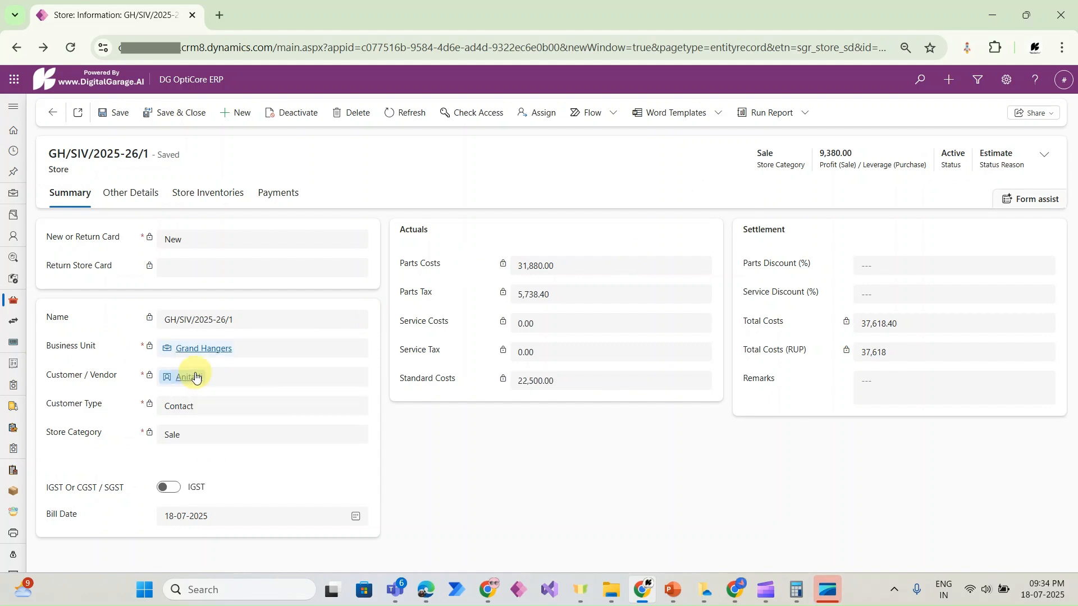
mouse_move(192, 379)
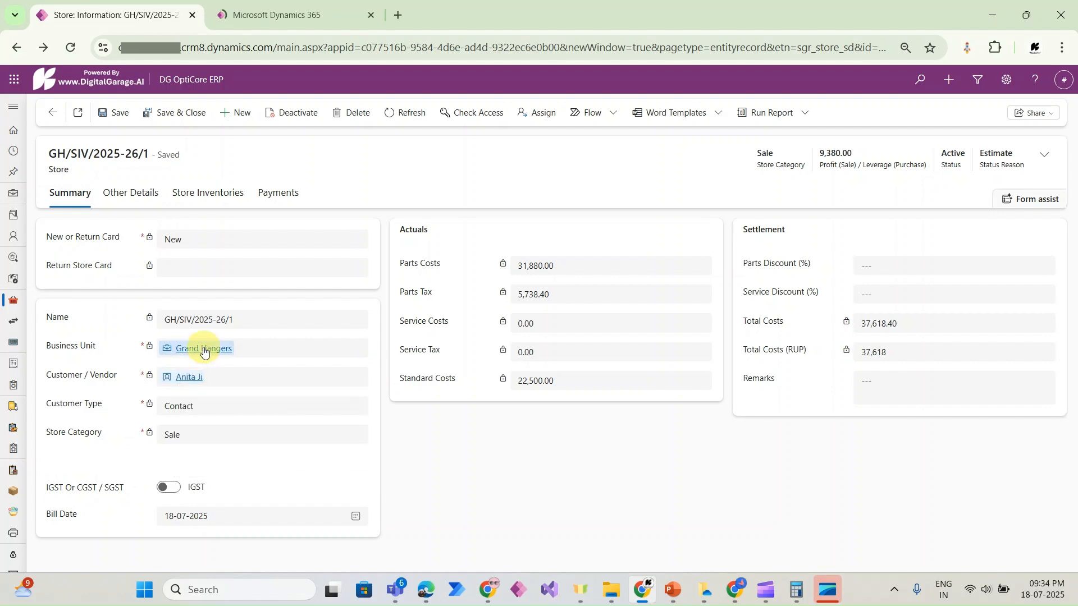
left_click(203, 348)
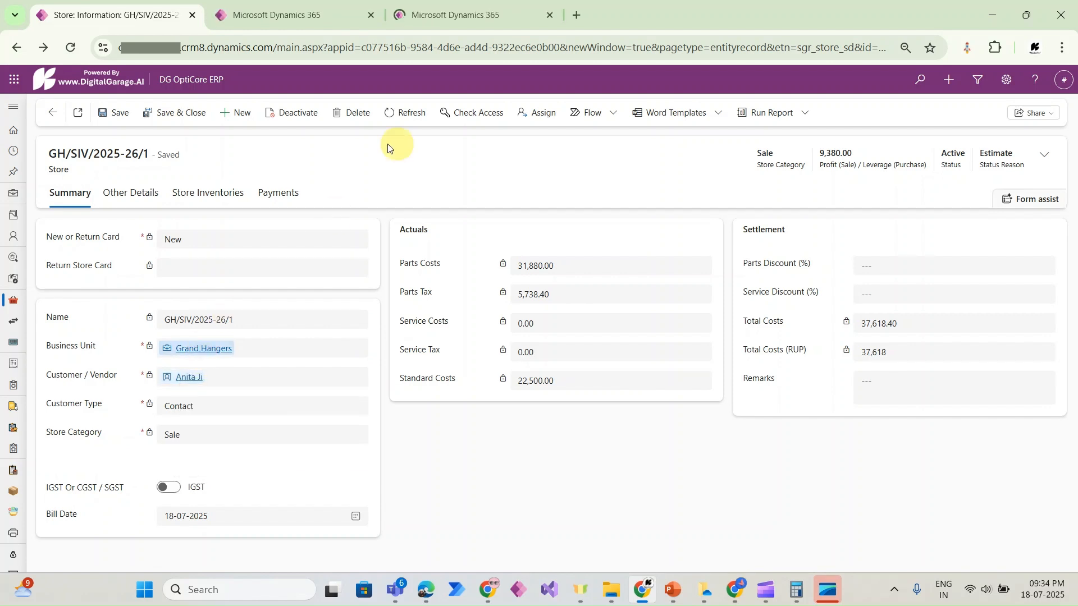
left_click(470, 18)
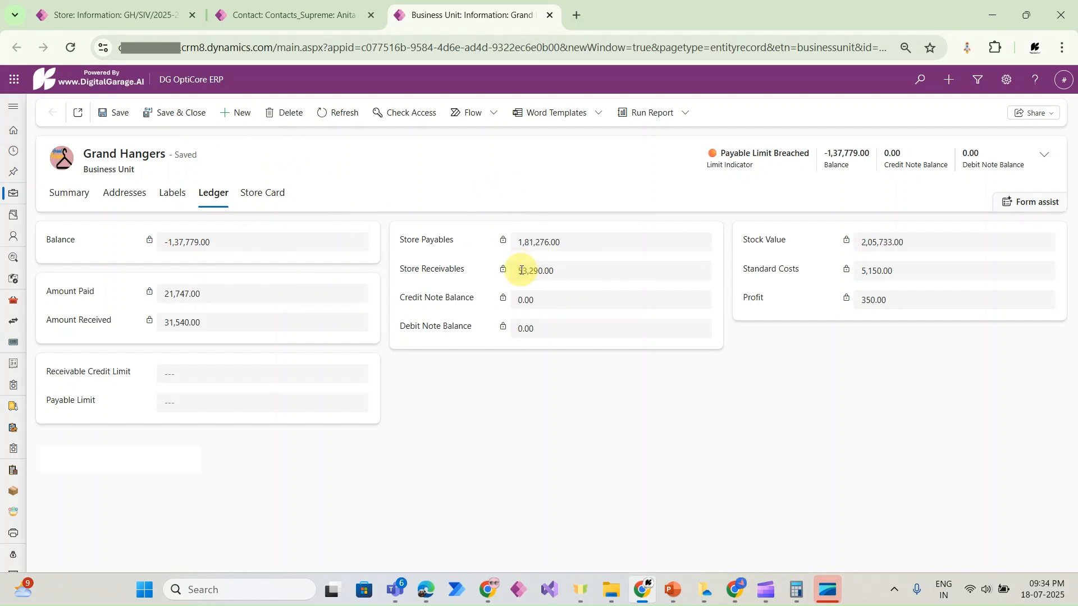
left_click_drag(515, 271, 578, 271)
Return to the store card and check its Total Costs (RUP) in the Settlement section.
left_click(116, 16)
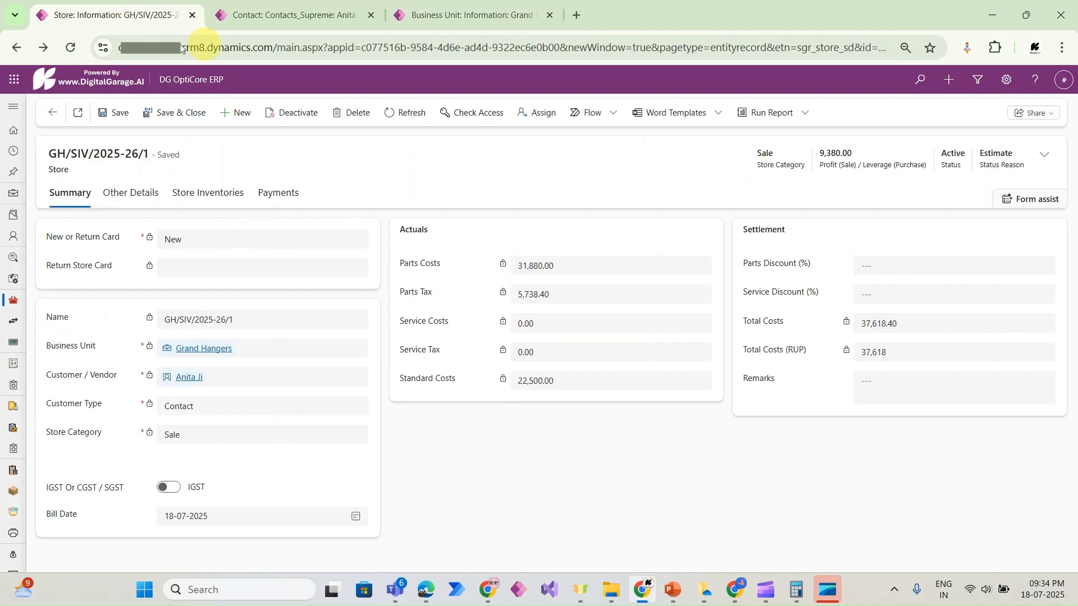
left_click(558, 22)
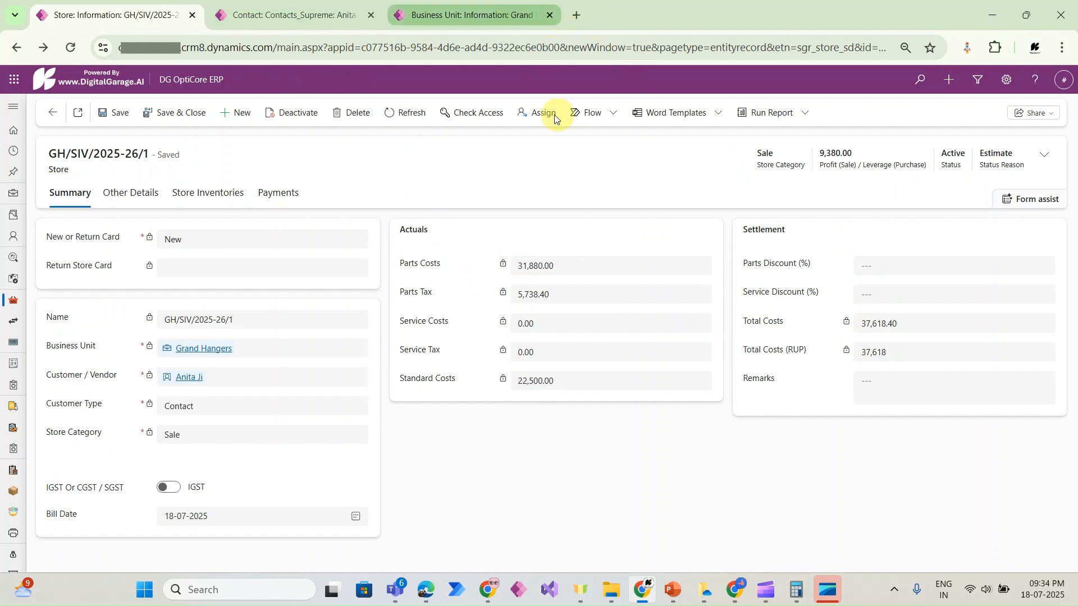
left_click(94, 15)
left_click_drag(895, 351, 864, 353)
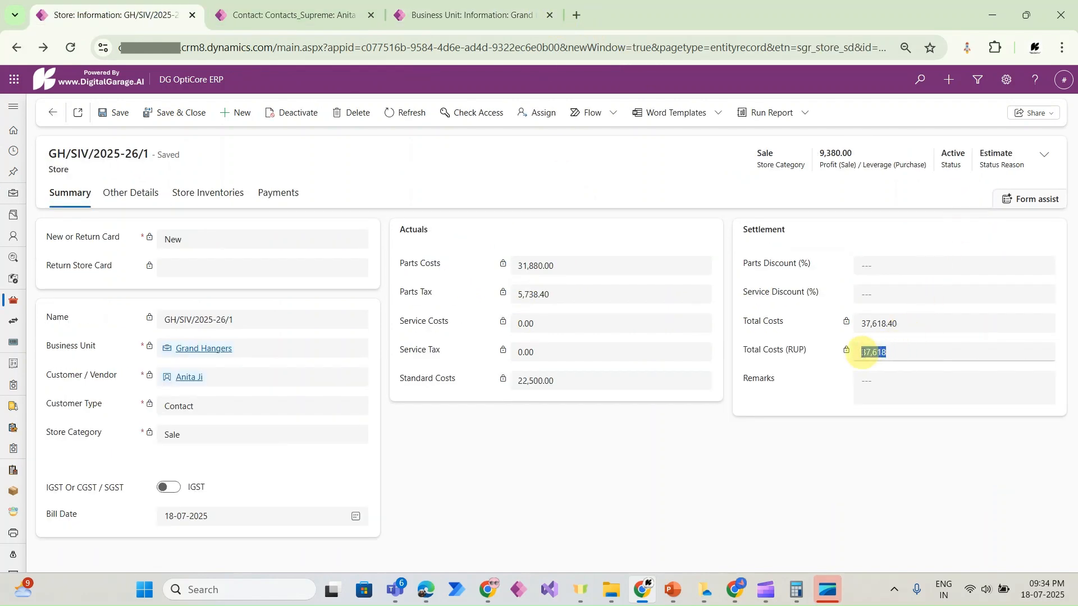
Change the store card's Status Reason to Open, accept the inventory and amount update, and refresh the card.
left_click(1044, 154)
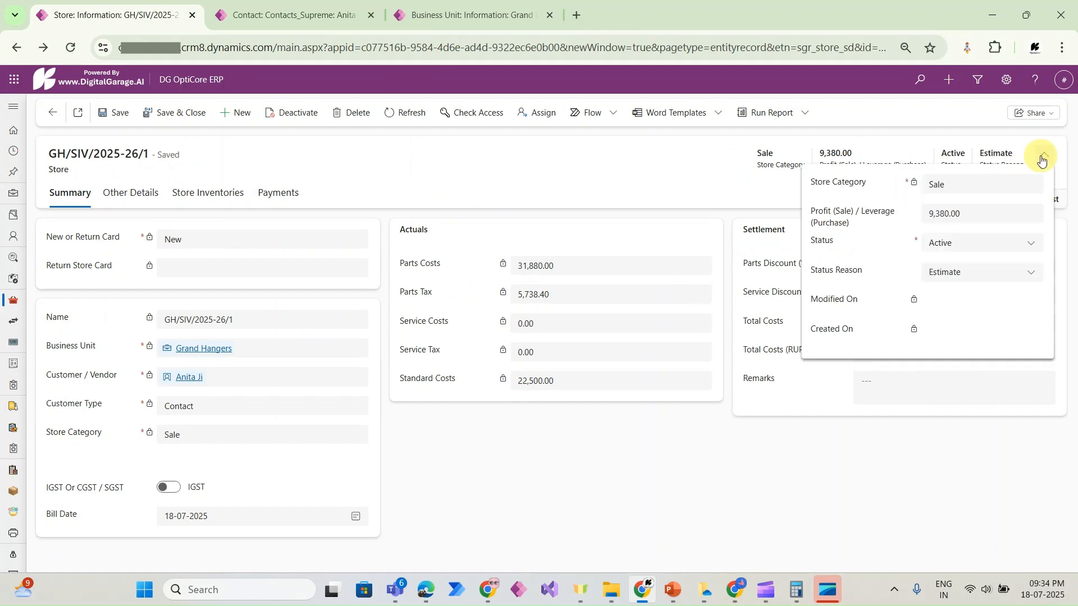
left_click(973, 277)
left_click(948, 291)
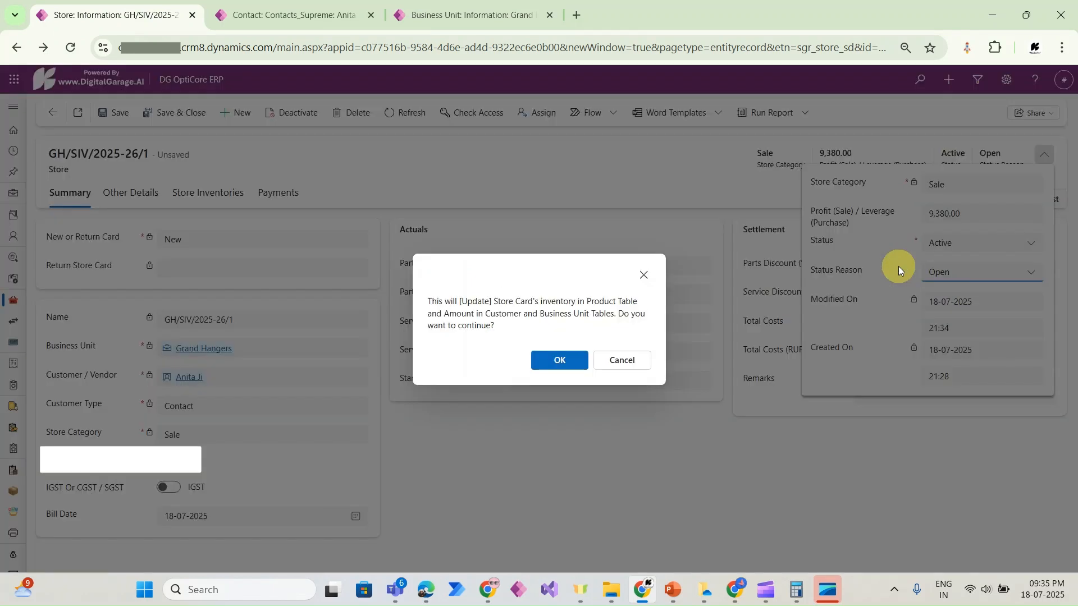
left_click(566, 365)
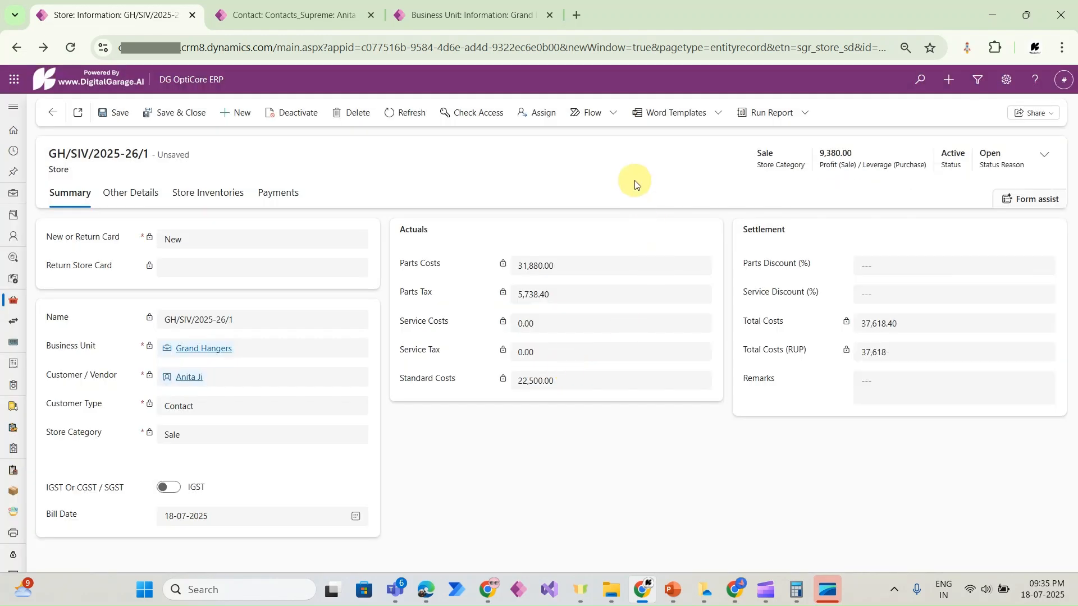
left_click(407, 117)
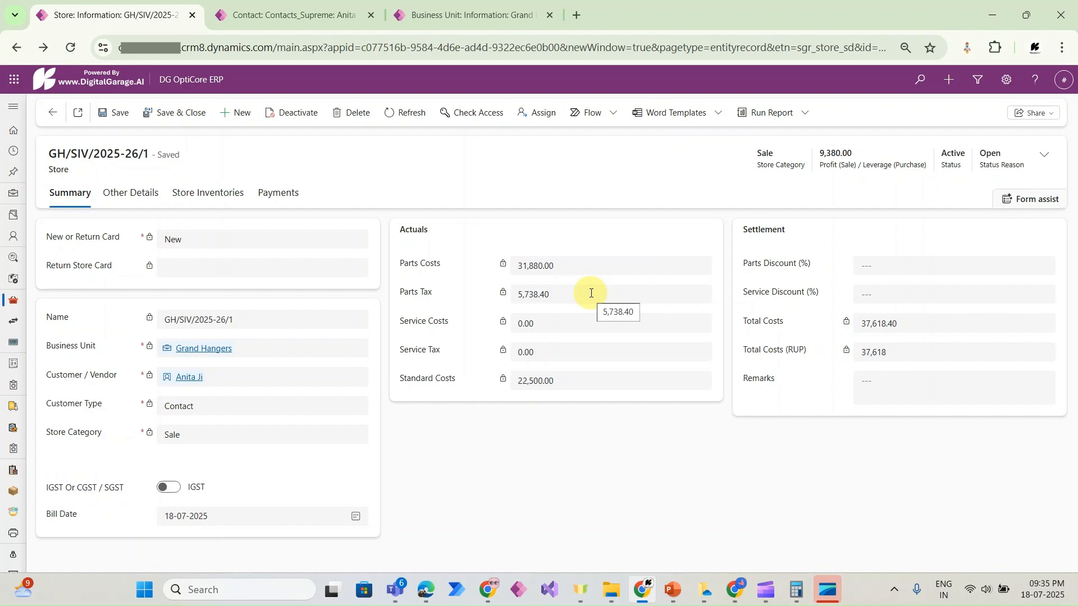
Compare the business unit's Store Receivables before refreshing with the store card's Total Costs (RUP).
left_click(469, 15)
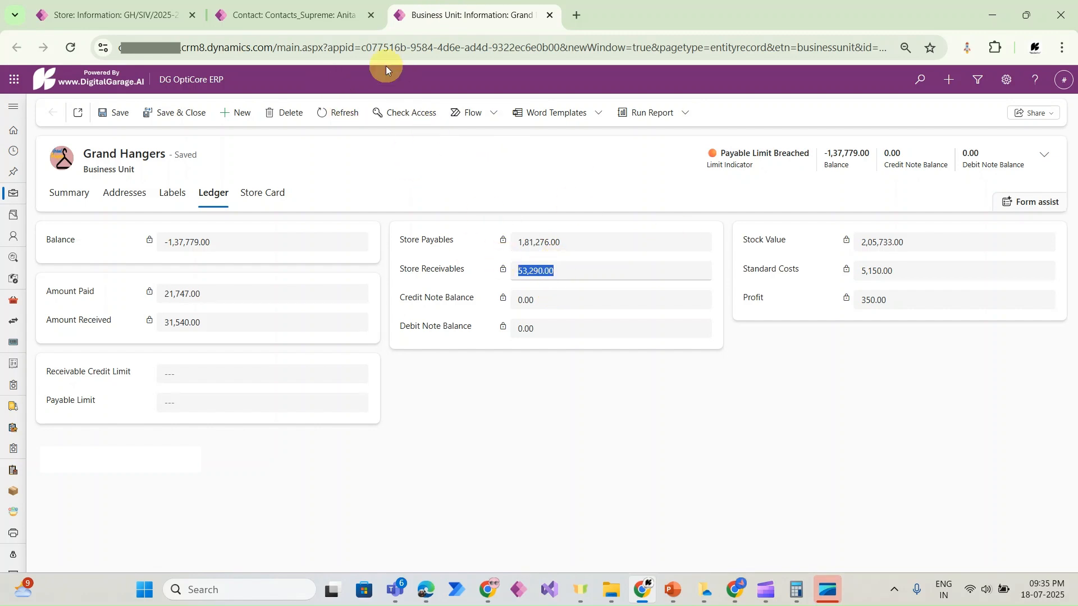
left_click(154, 18)
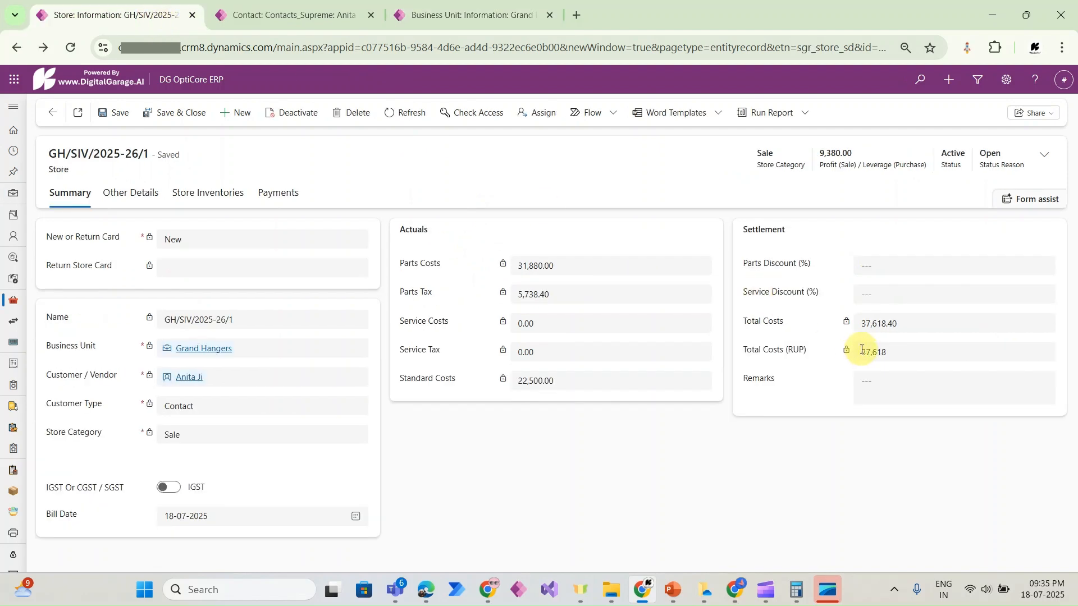
left_click(477, 22)
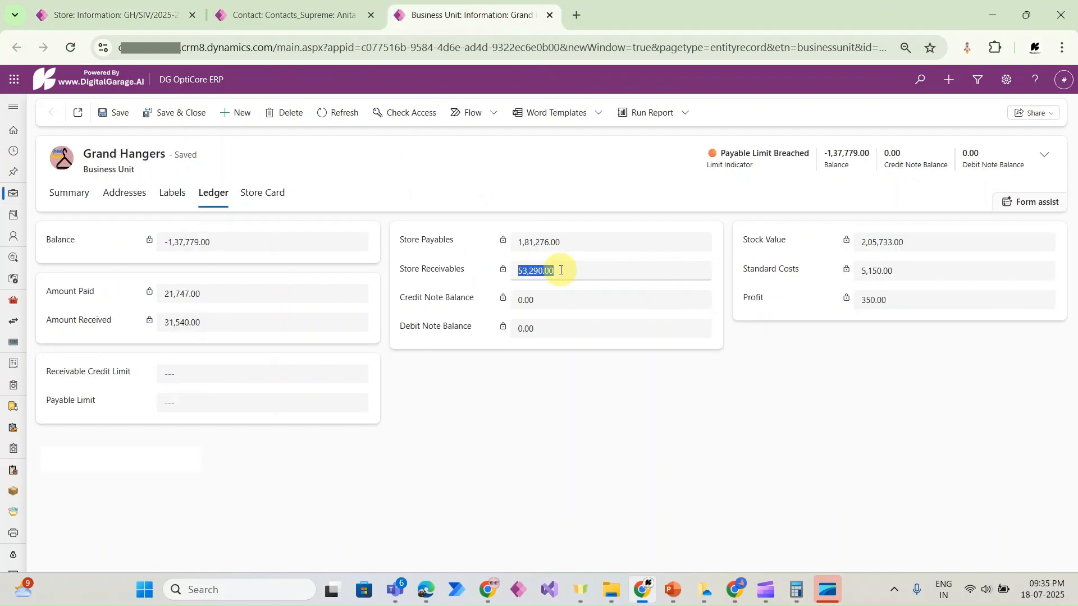
left_click(134, 15)
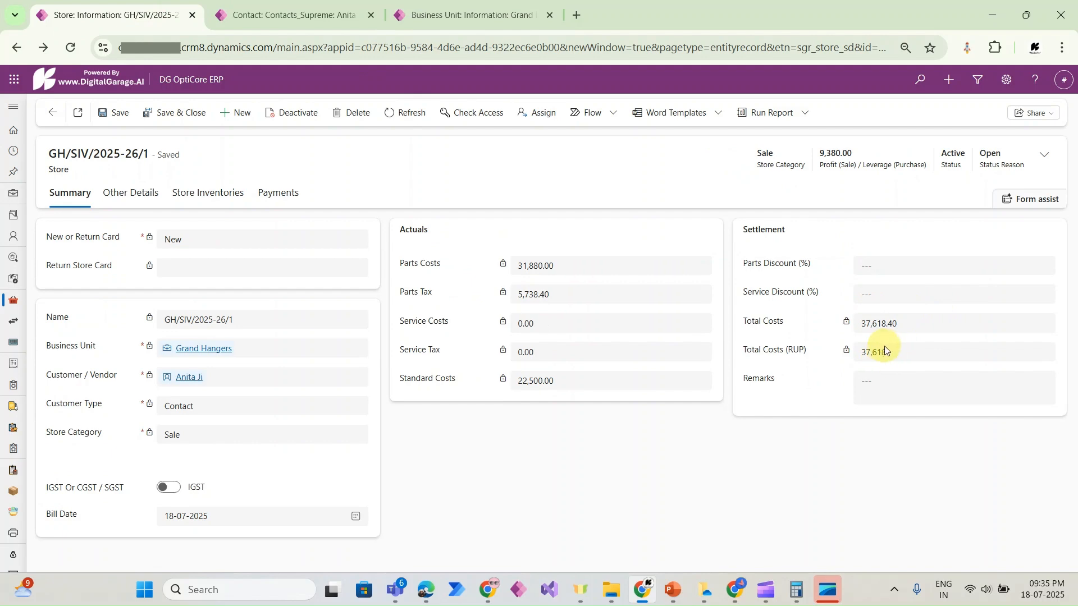
left_click(449, 11)
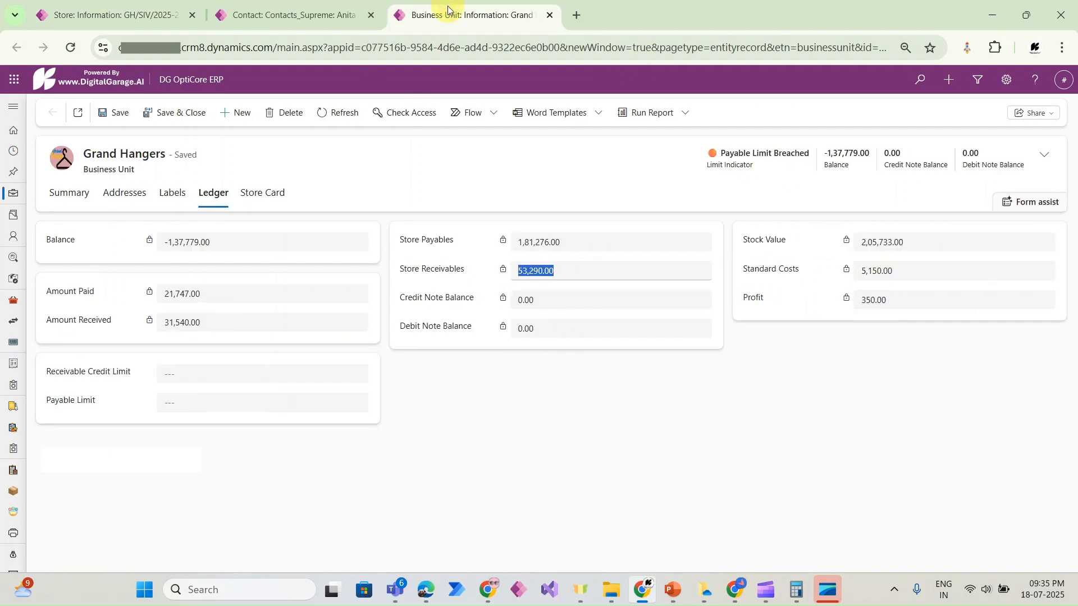
Refresh the Grand Hangers business unit, check its Store Receivables and Balance, and hide the form fill assist toolbar.
left_click(337, 115)
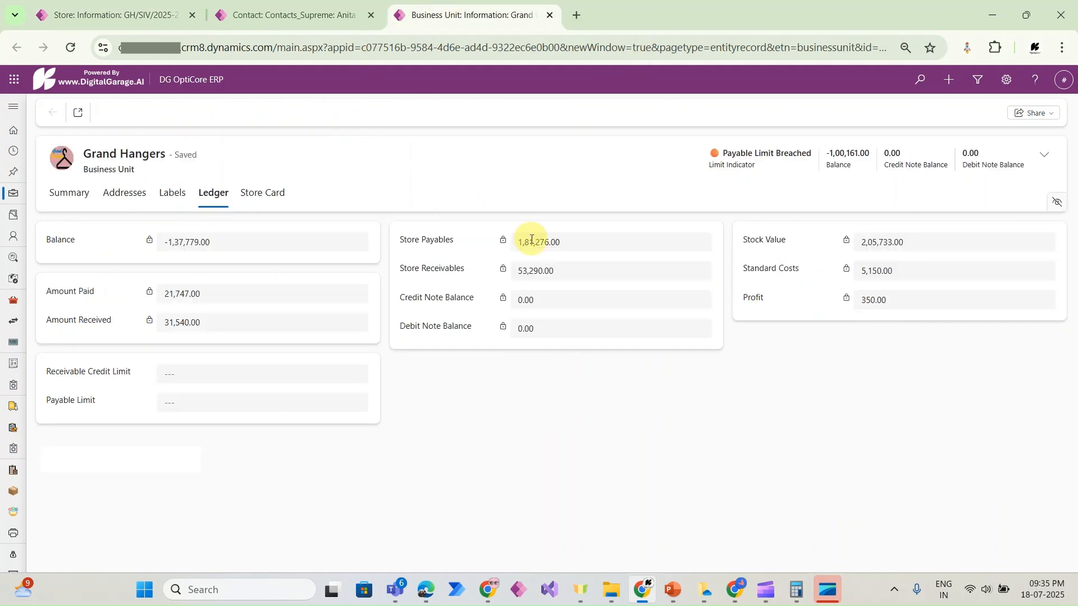
left_click_drag(517, 309, 574, 308)
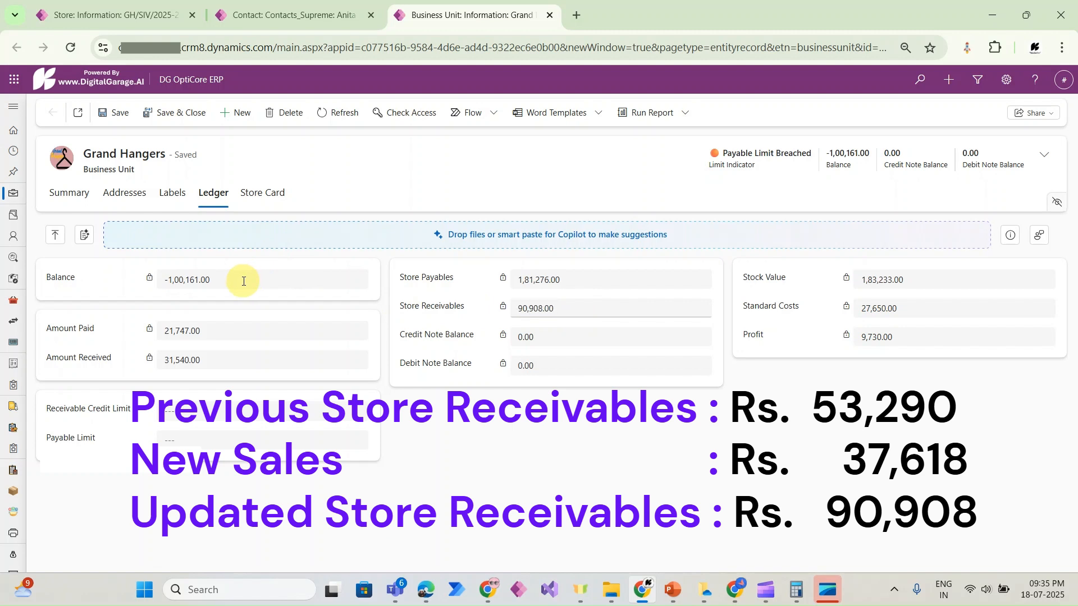
left_click_drag(241, 279, 163, 286)
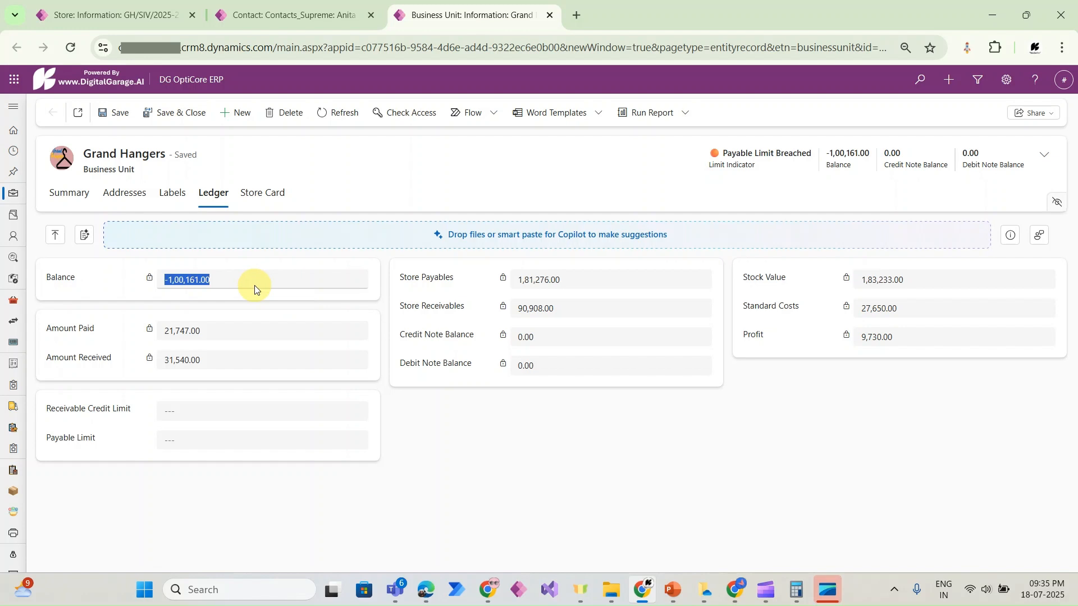
left_click(1058, 205)
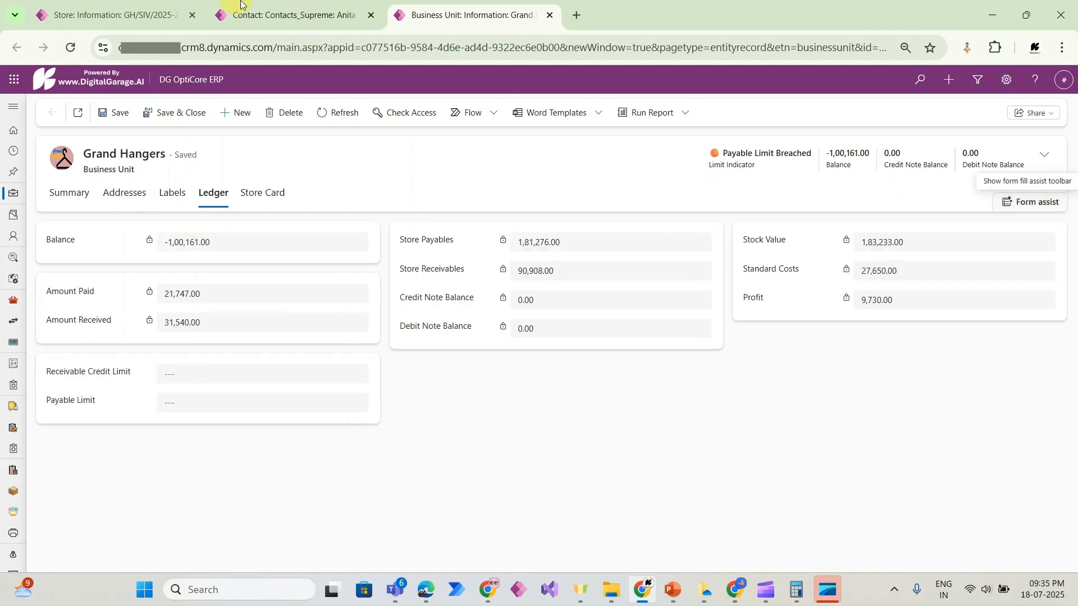
Switch to the customer's contact record, dismiss the delete confirmation, refresh the record, and check its Store Receivables.
left_click(264, 14)
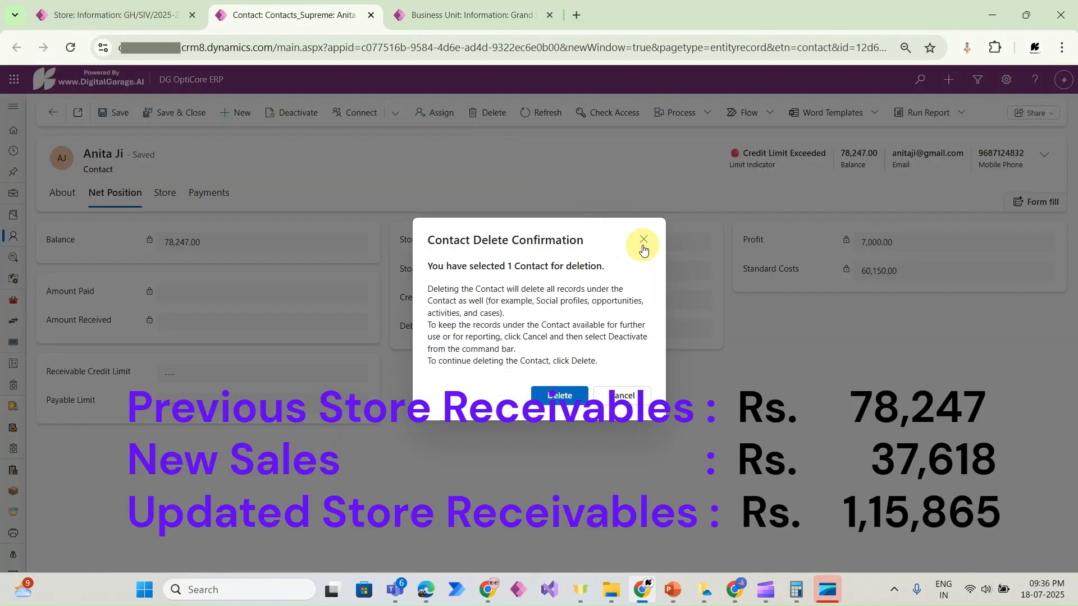
left_click(644, 244)
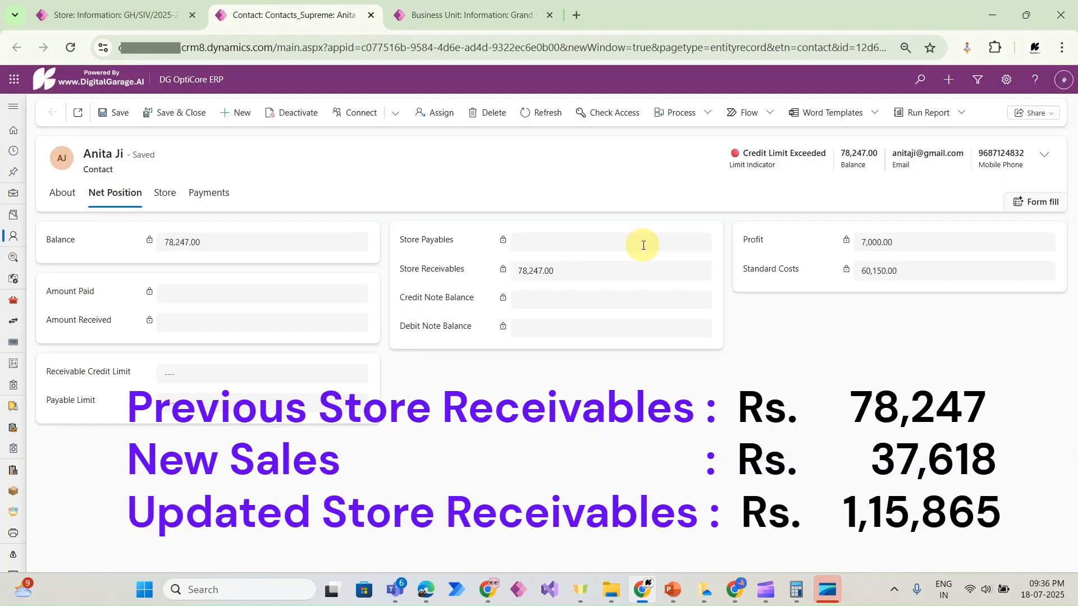
left_click(546, 118)
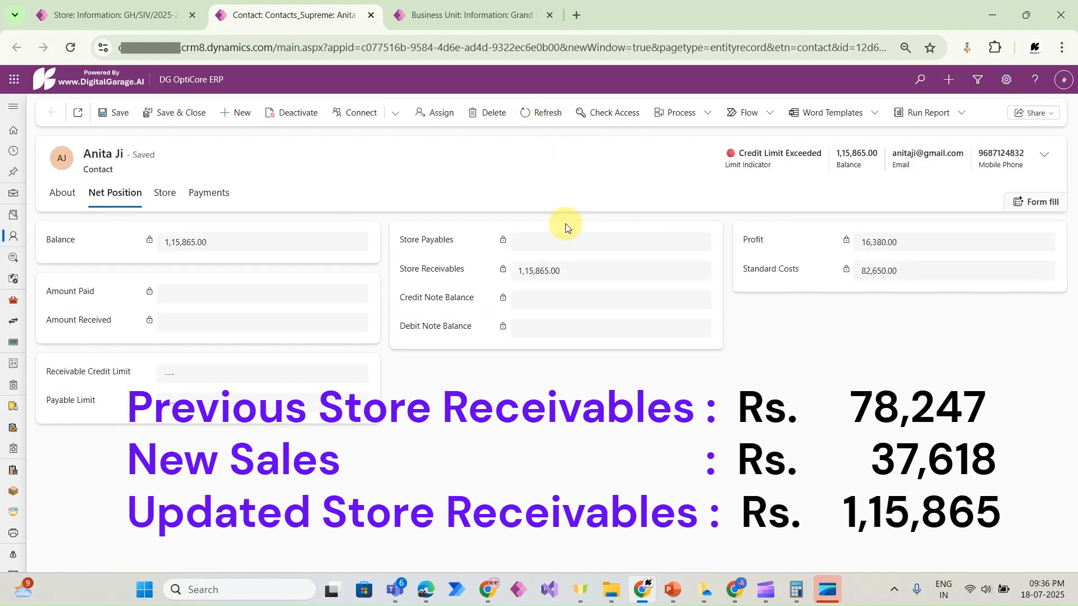
left_click_drag(519, 273, 564, 268)
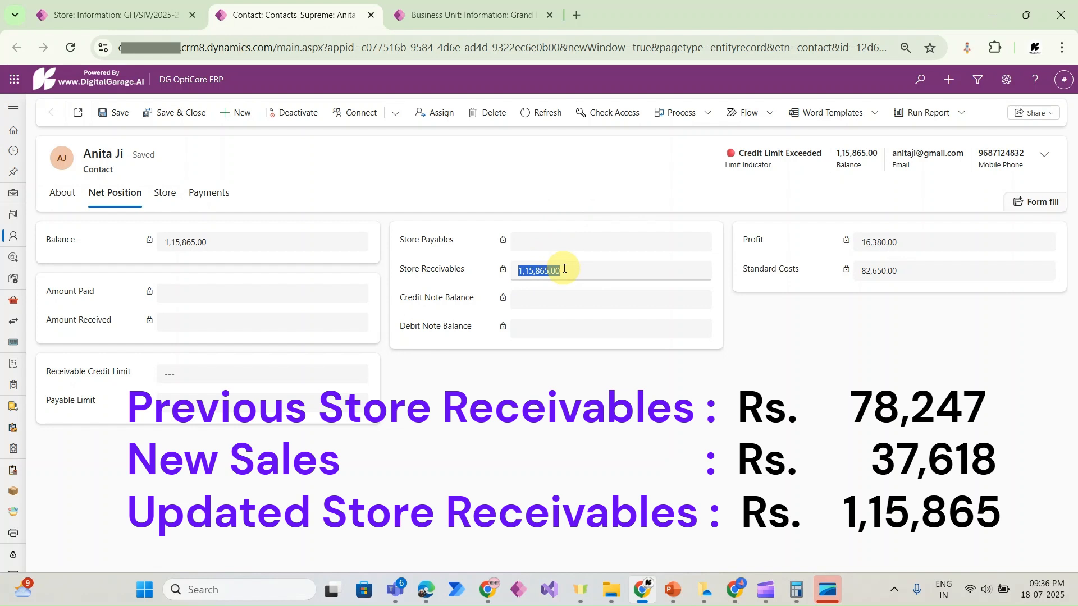
Check the customer's Profit, Standard Costs, and Balance on the contact record.
left_click_drag(916, 242, 860, 242)
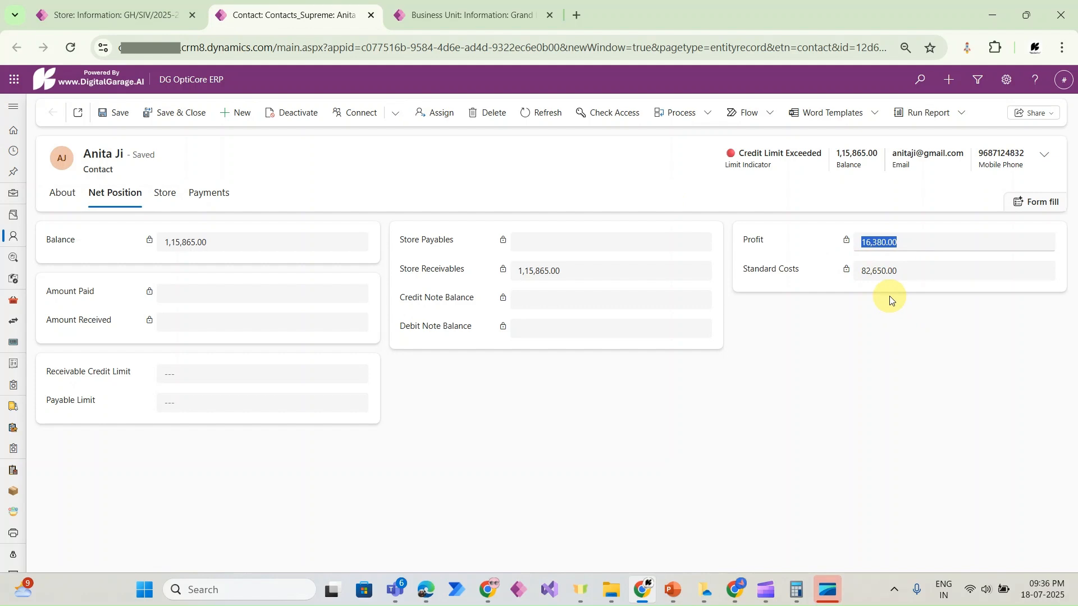
left_click_drag(904, 270, 847, 271)
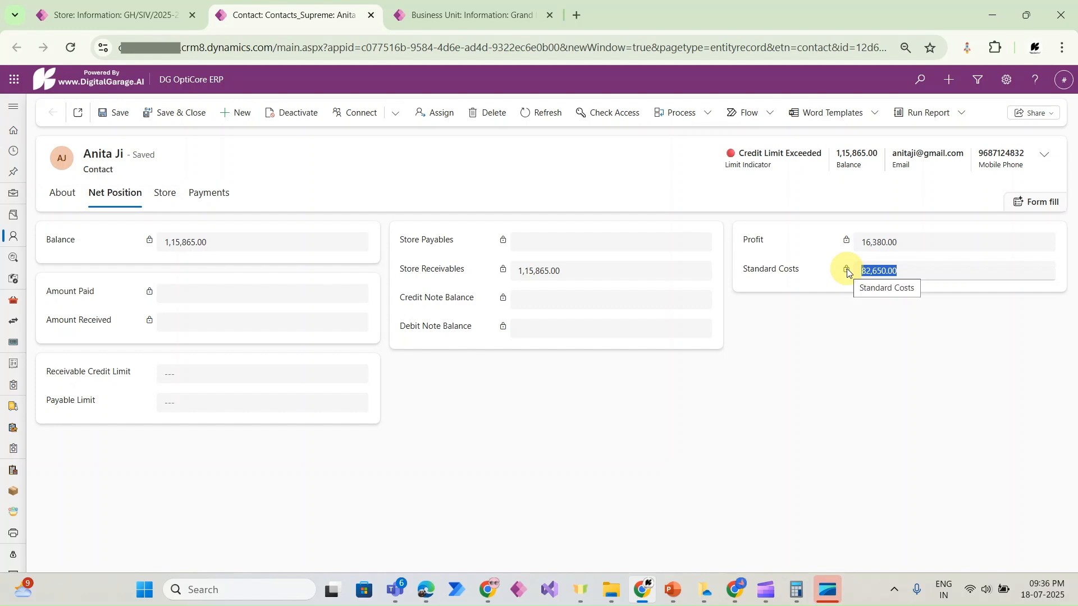
left_click(913, 246)
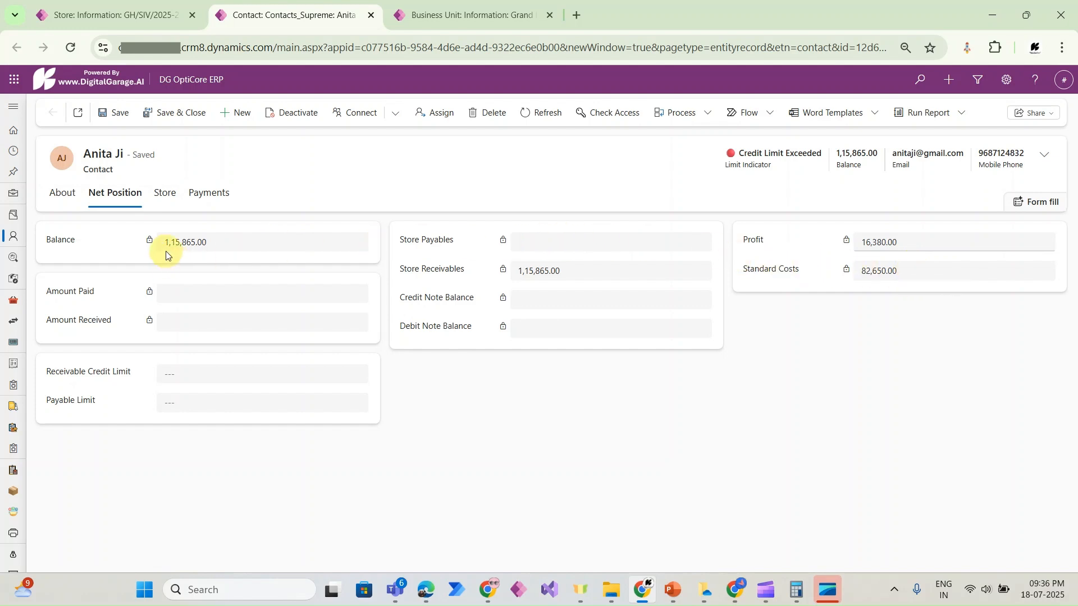
left_click(235, 242)
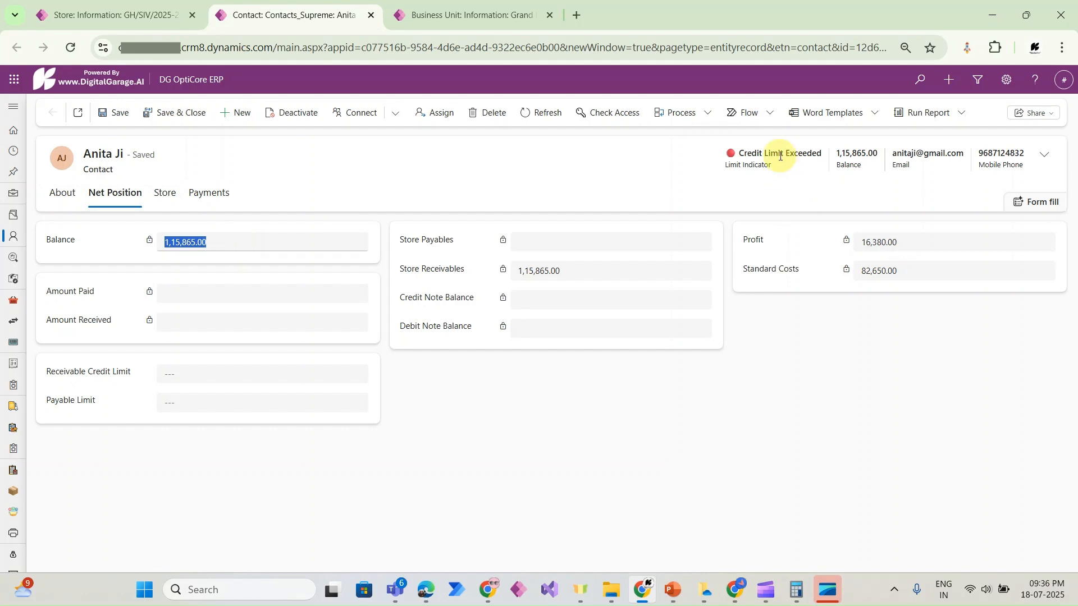
Set the customer's Receivable Credit Limit to 5,00,000 and refresh the contact record.
left_click(208, 380)
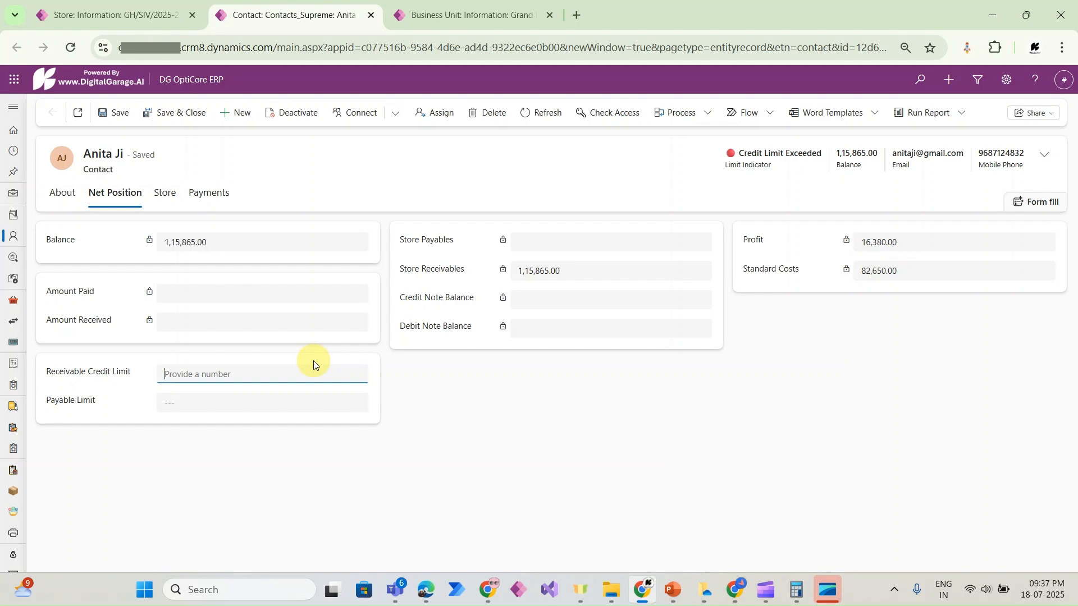
type("500000")
left_click(395, 400)
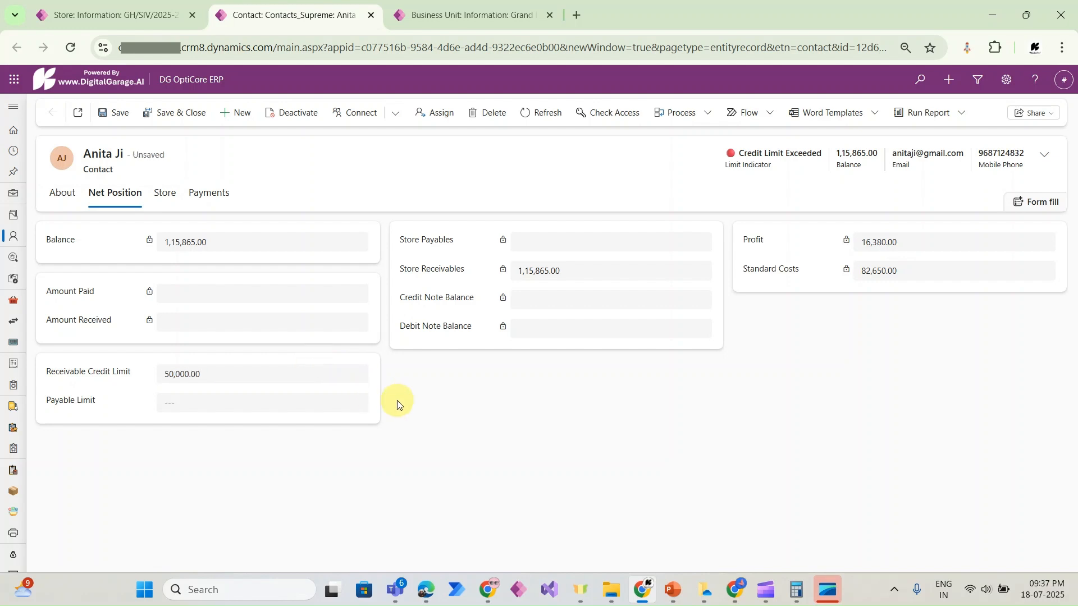
left_click(174, 375)
type("0")
left_click(438, 444)
left_click(531, 120)
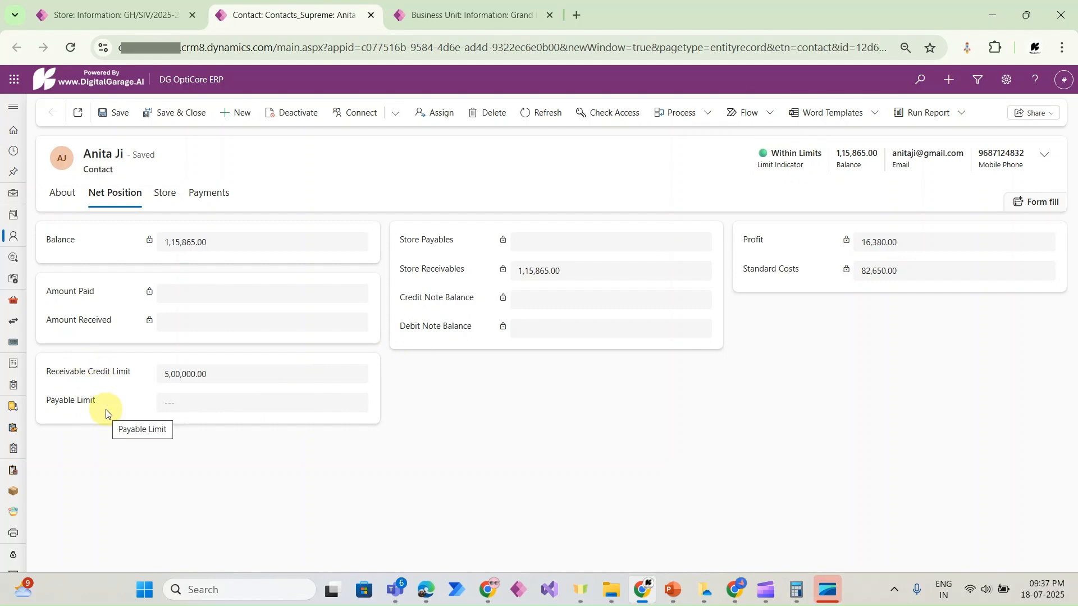
Switch to the Grand Hangers business unit and check its Stock Value, Standard Costs, and Profit.
left_click(455, 11)
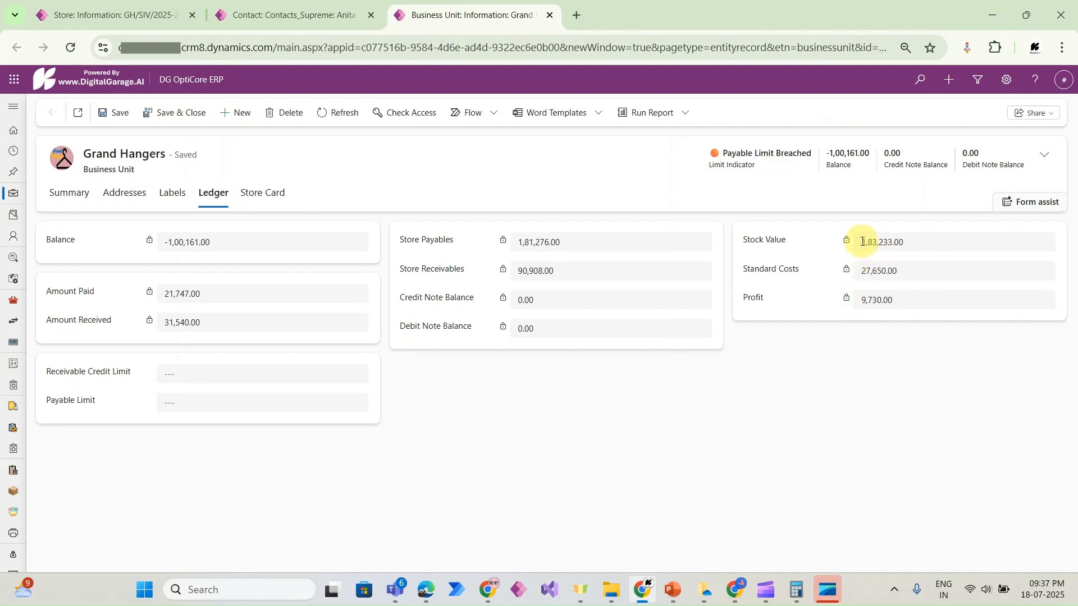
left_click_drag(862, 242, 917, 238)
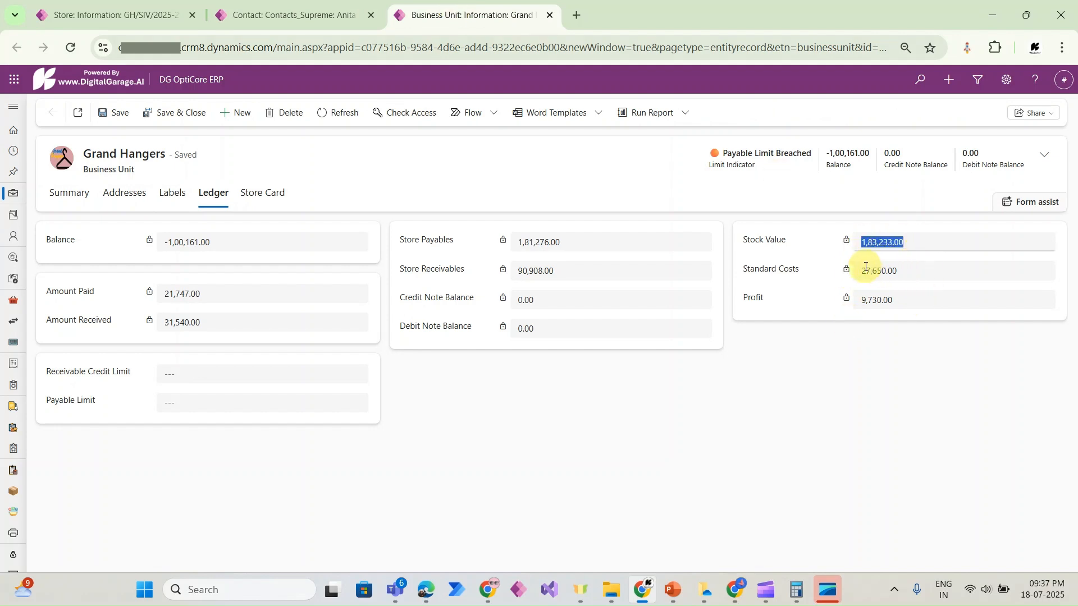
left_click_drag(863, 271, 909, 268)
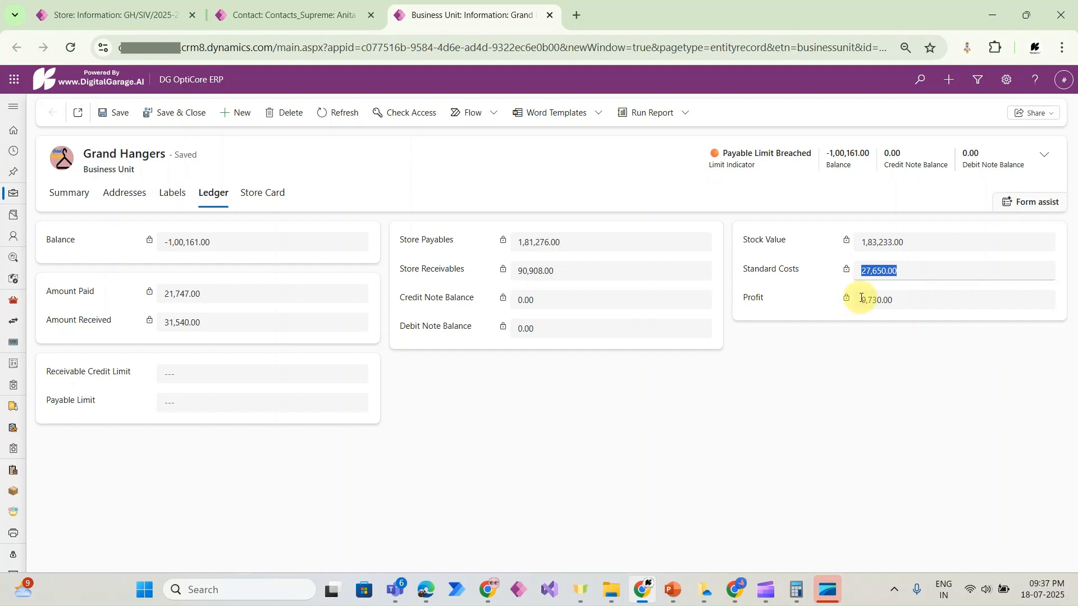
left_click_drag(862, 300, 898, 299)
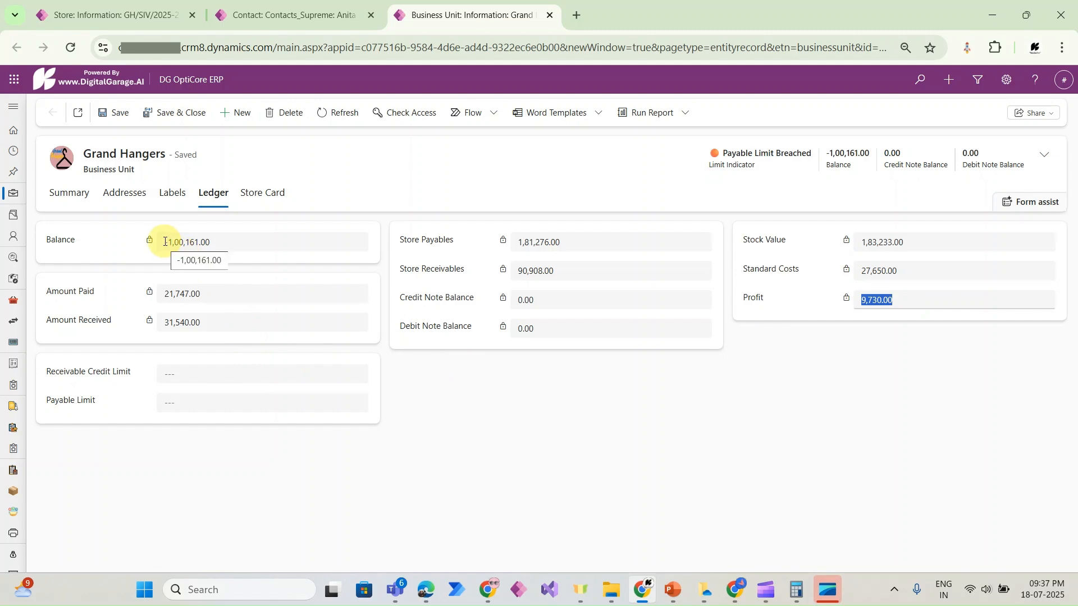
Review the business unit's Balance against its Store Payables, Store Receivables, Amount Paid, and Amount Received, and view the Balance formula.
left_click_drag(165, 242, 227, 243)
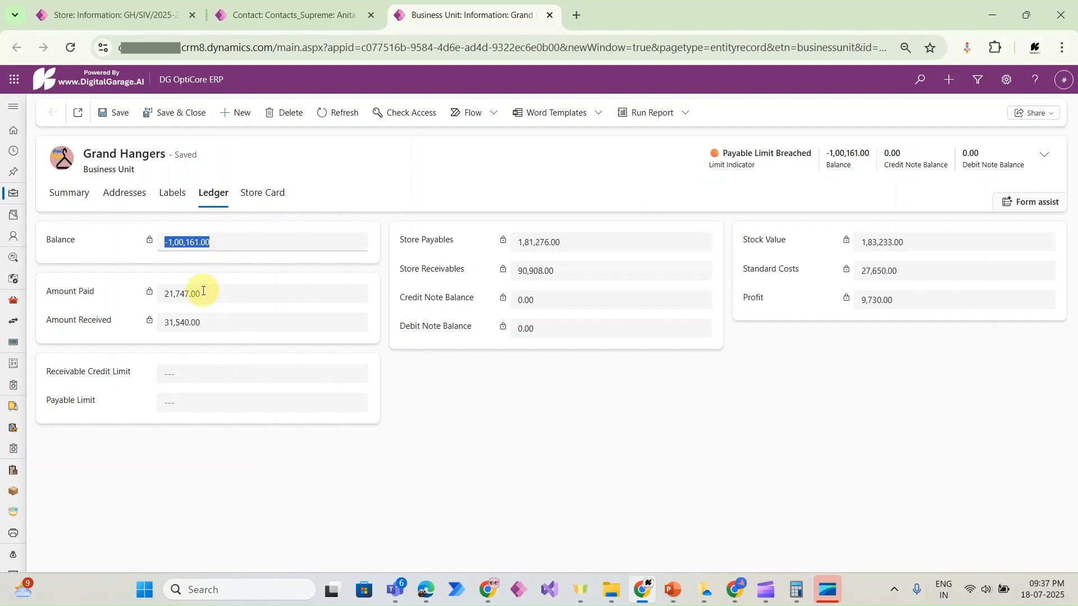
left_click_drag(517, 242, 560, 242)
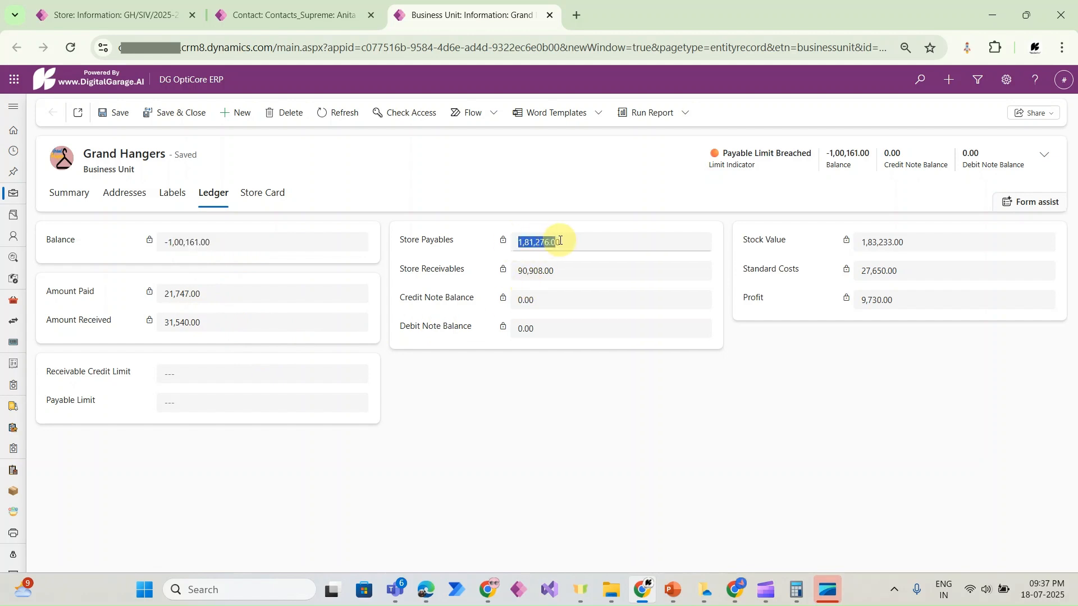
left_click_drag(518, 272, 556, 270)
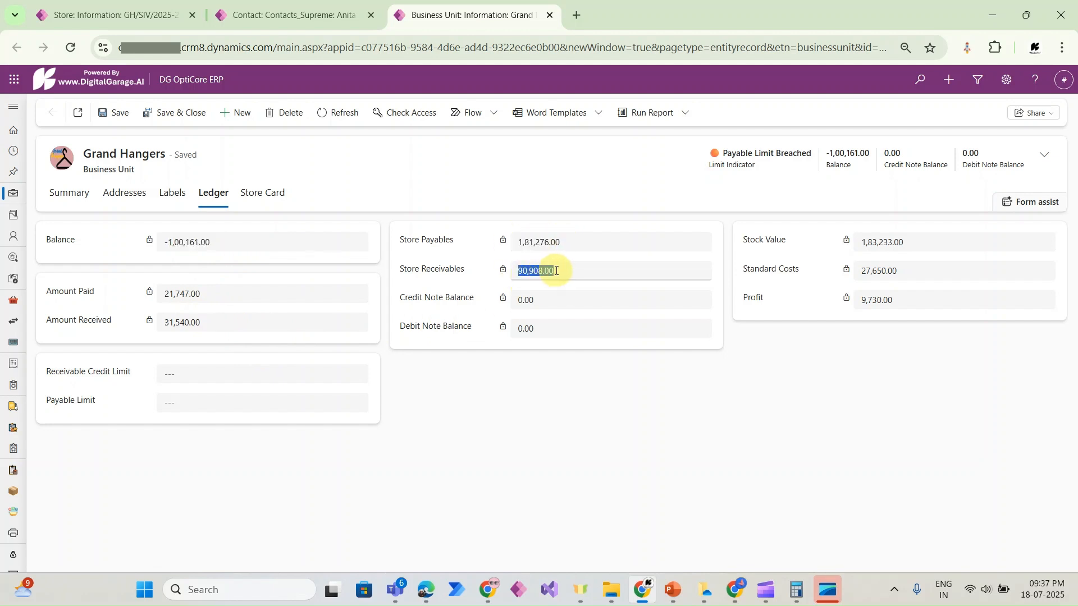
left_click_drag(161, 293, 226, 293)
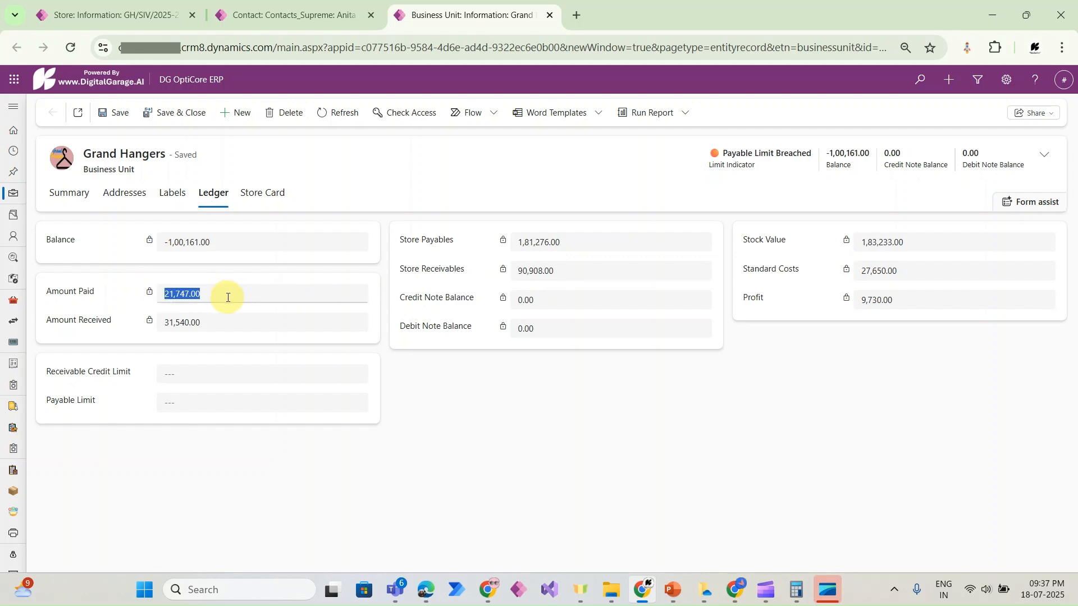
left_click_drag(173, 322, 190, 322)
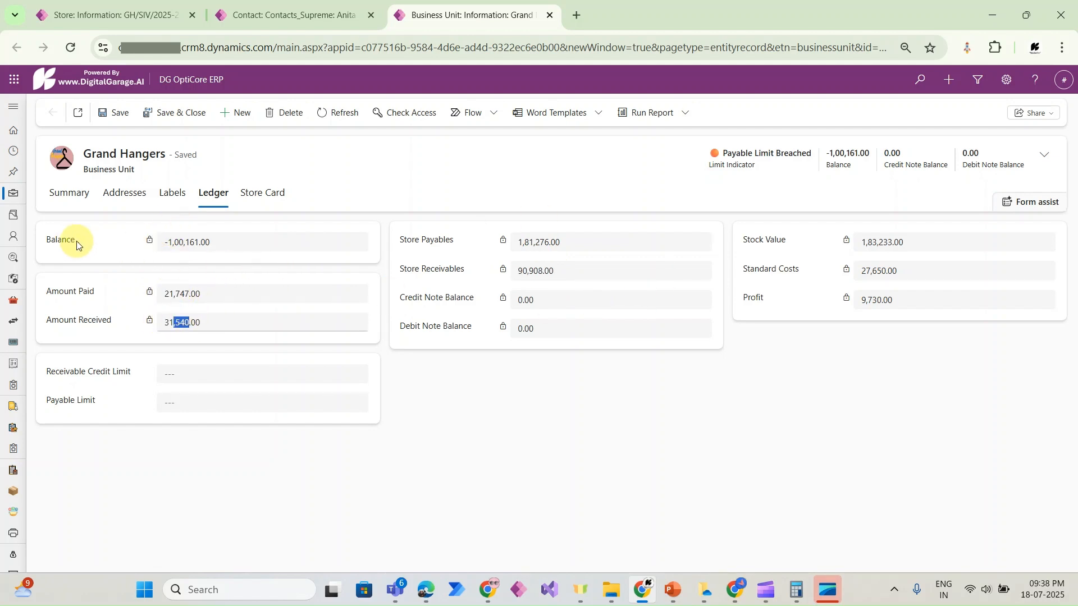
mouse_move(71, 243)
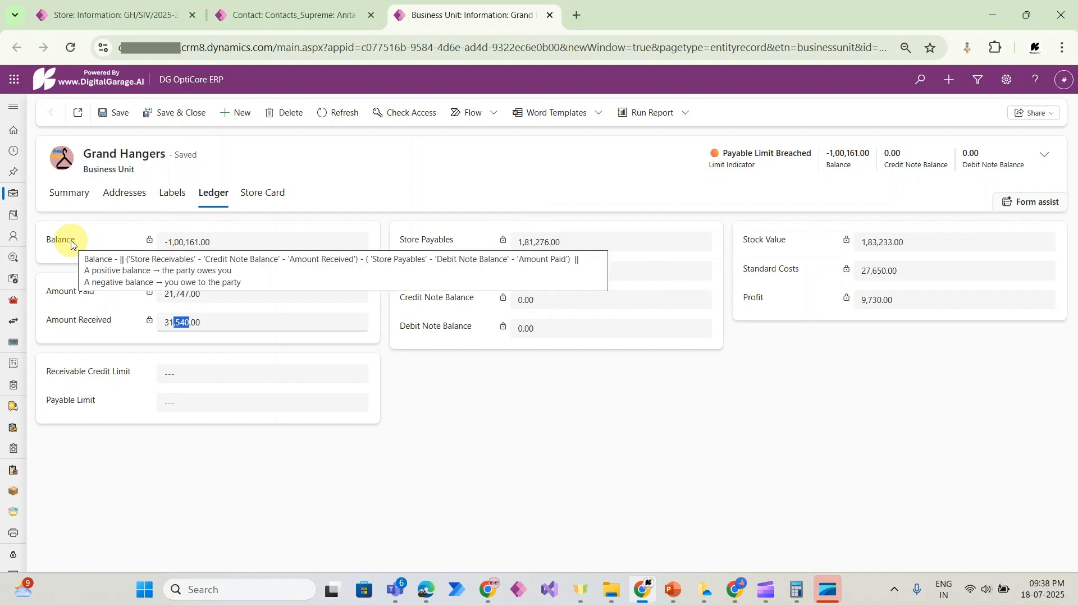